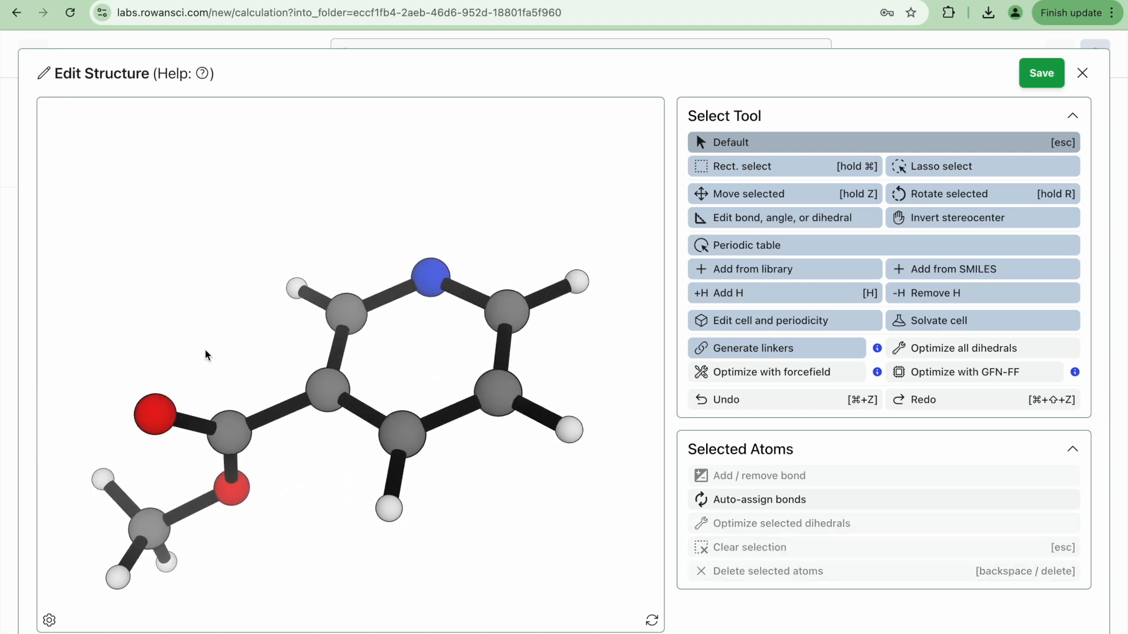
Step: Replace the hydrogen on the ring carbon next to the nitrogen, opposite the ester, with bromine and save the structure
scroll(585, 378, down, 4)
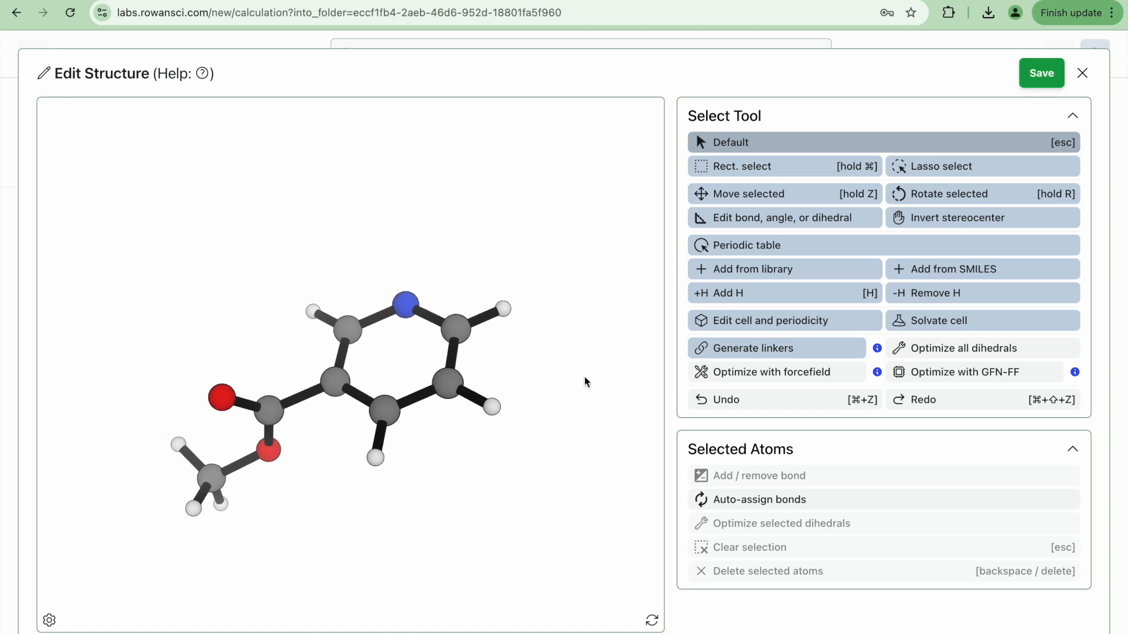
click(505, 311)
key(b)
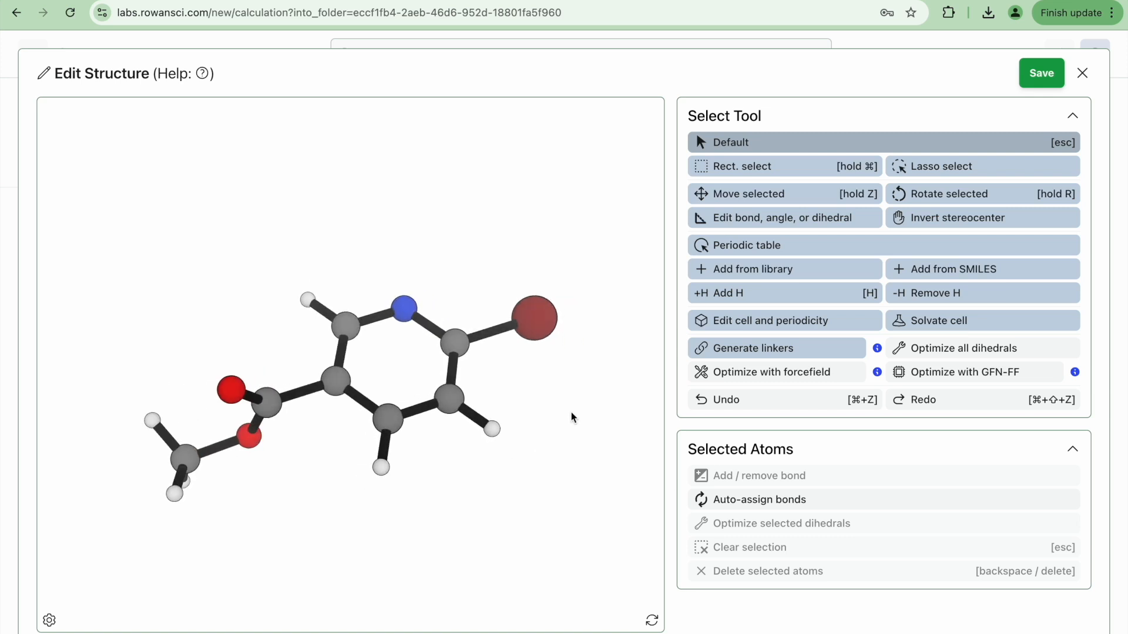
click(1041, 74)
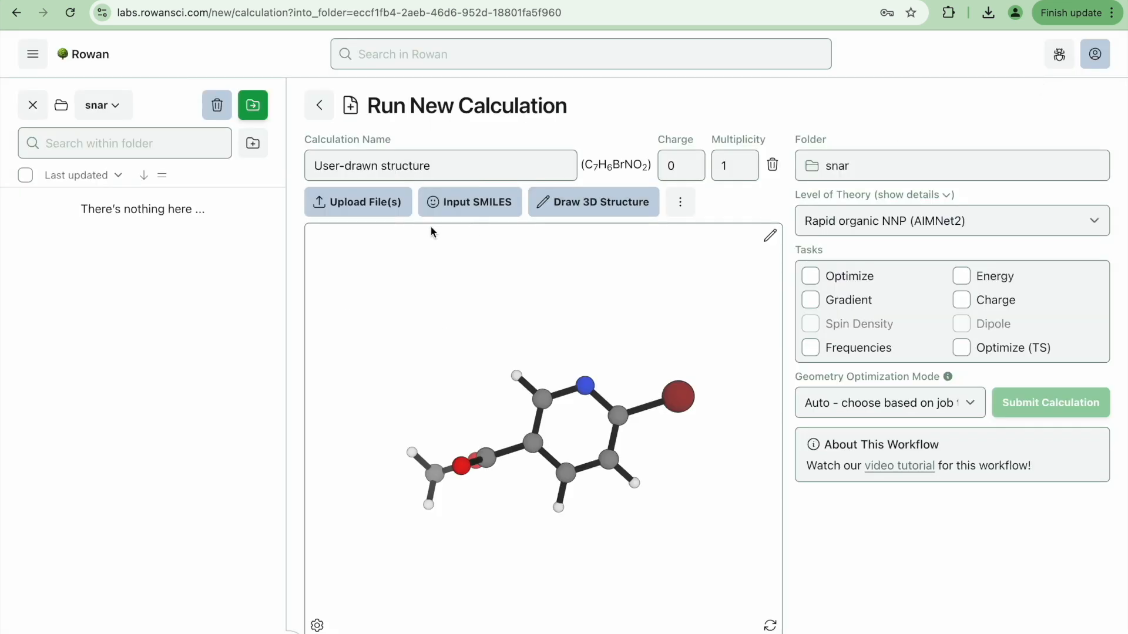
Step: Name the calculation "Ar–Br", enable the Optimize and Frequencies tasks, and submit it
triple_click(436, 162)
text(Ar-Br)
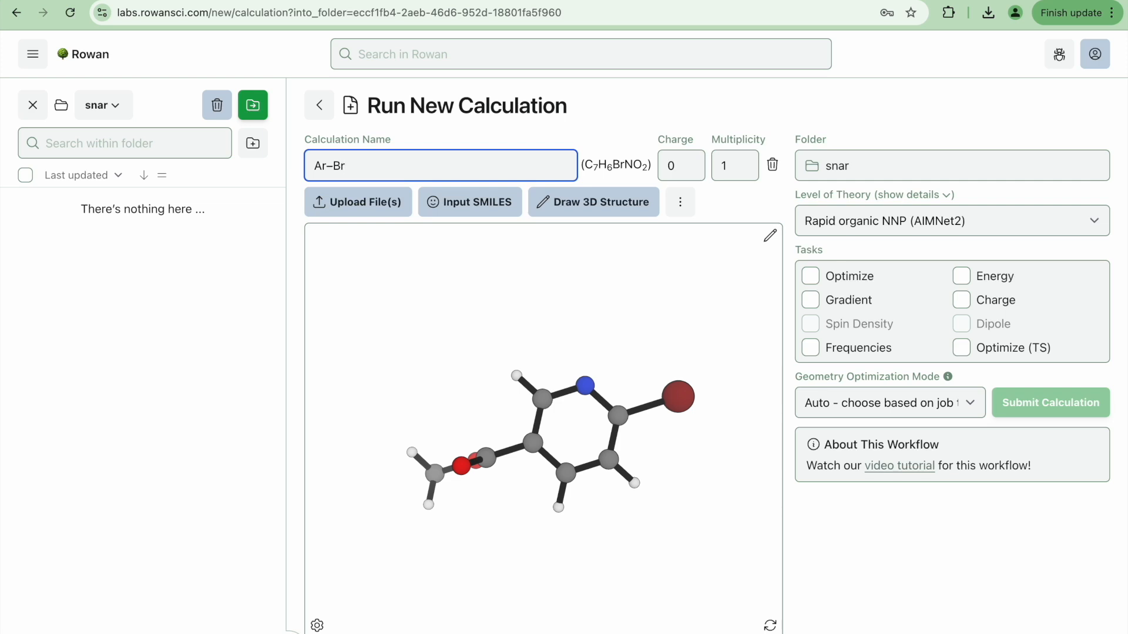
click(810, 277)
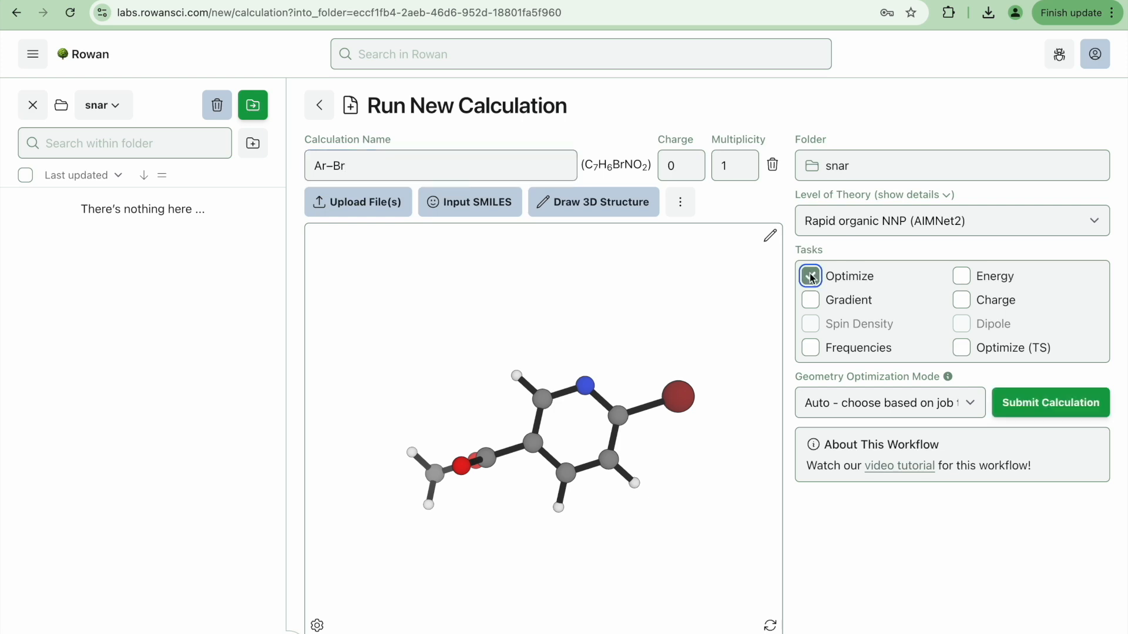
click(810, 347)
click(1043, 404)
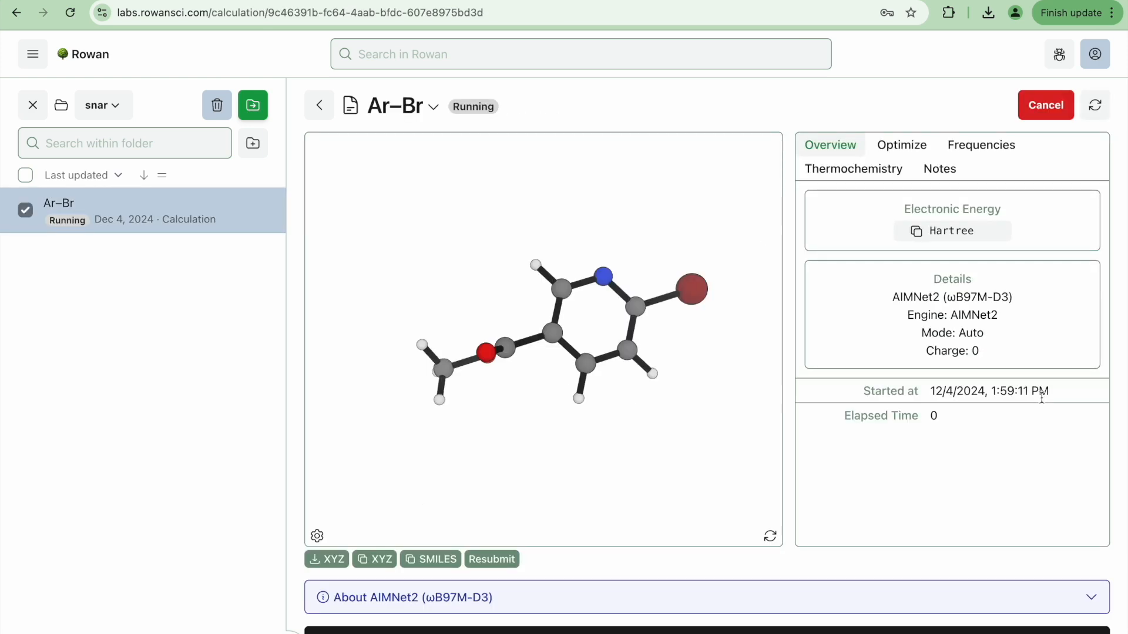
Step: Check the progress of the Ar–Br geometry optimization on its energy-versus-step plot
click(902, 144)
click(1086, 113)
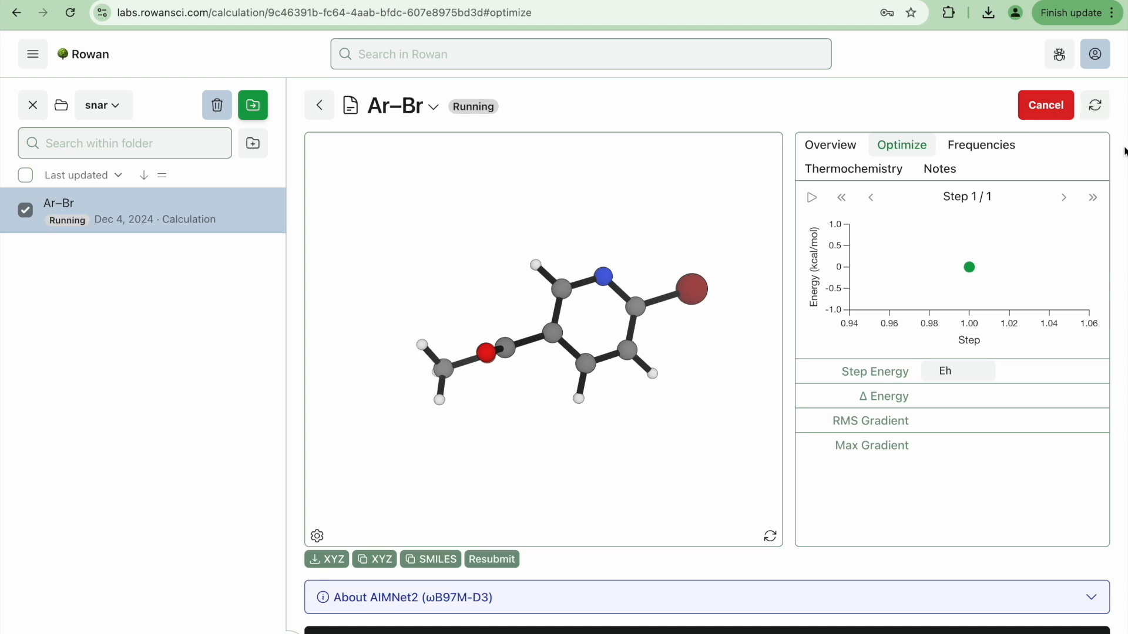
scroll(1124, 151, down, 2)
scroll(851, 584, down, 2)
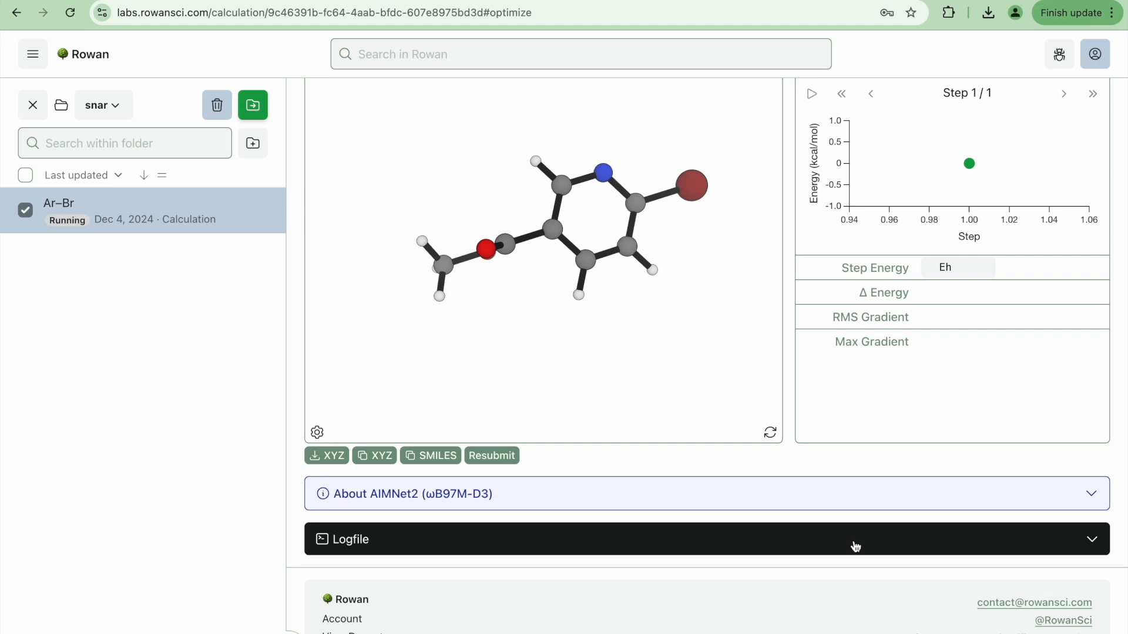
scroll(856, 546, up, 1)
scroll(856, 547, up, 2)
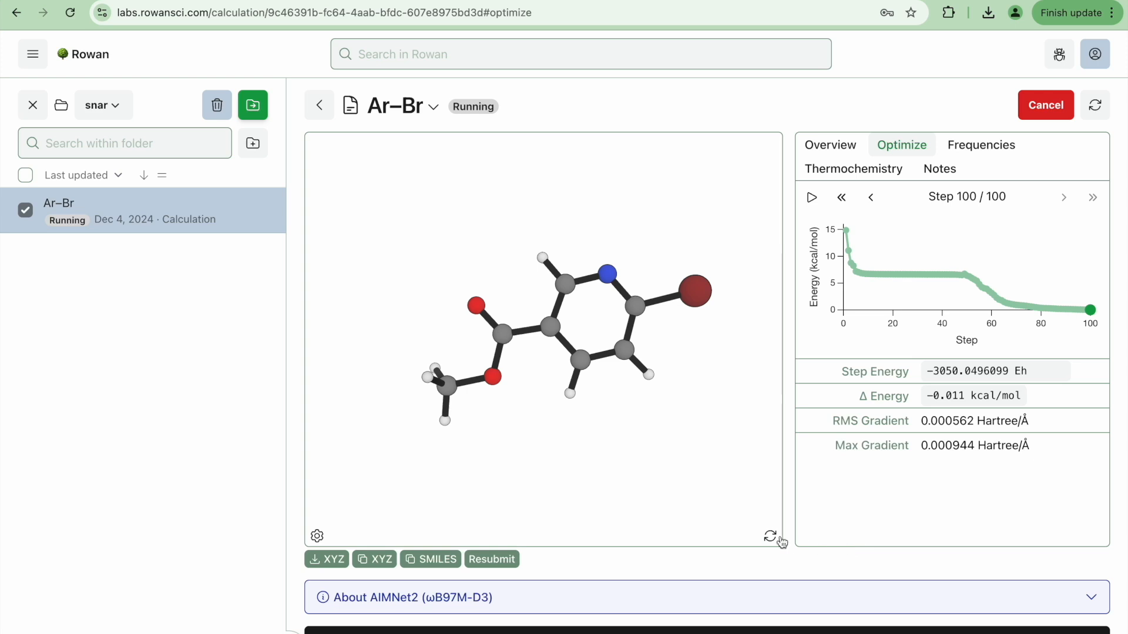
Step: Play back the optimization trajectory and inspect the optimized molecule from several angles
mouse_move(707, 409)
mouse_down()
mouse_move(609, 410)
mouse_move(720, 463)
mouse_move(712, 327)
mouse_move(703, 429)
mouse_up()
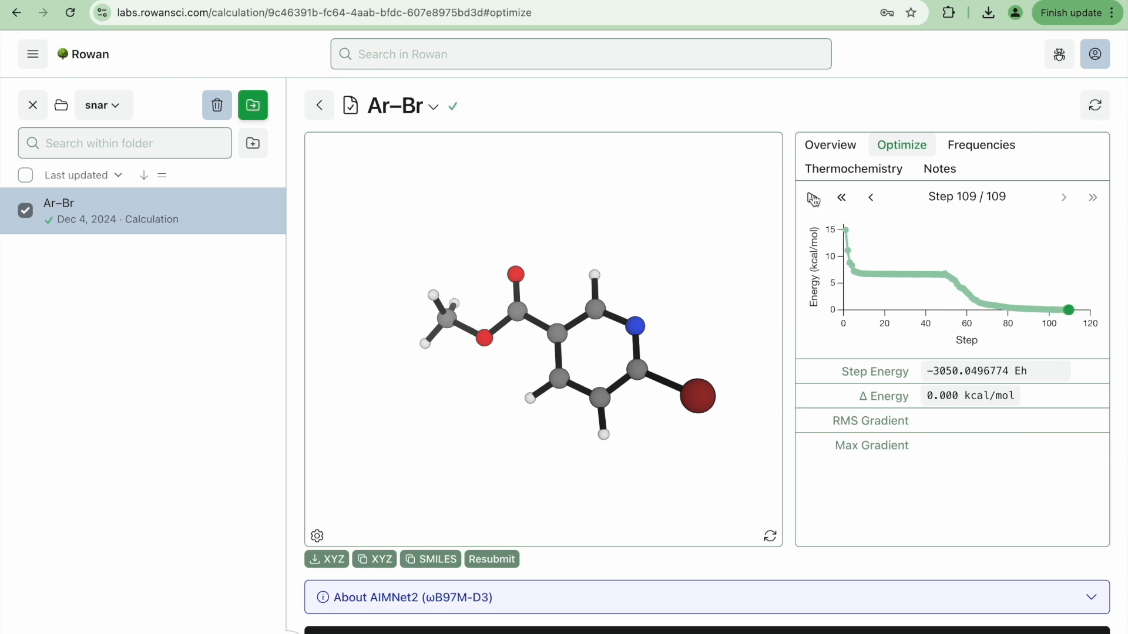
drag(706, 267, 471, 391)
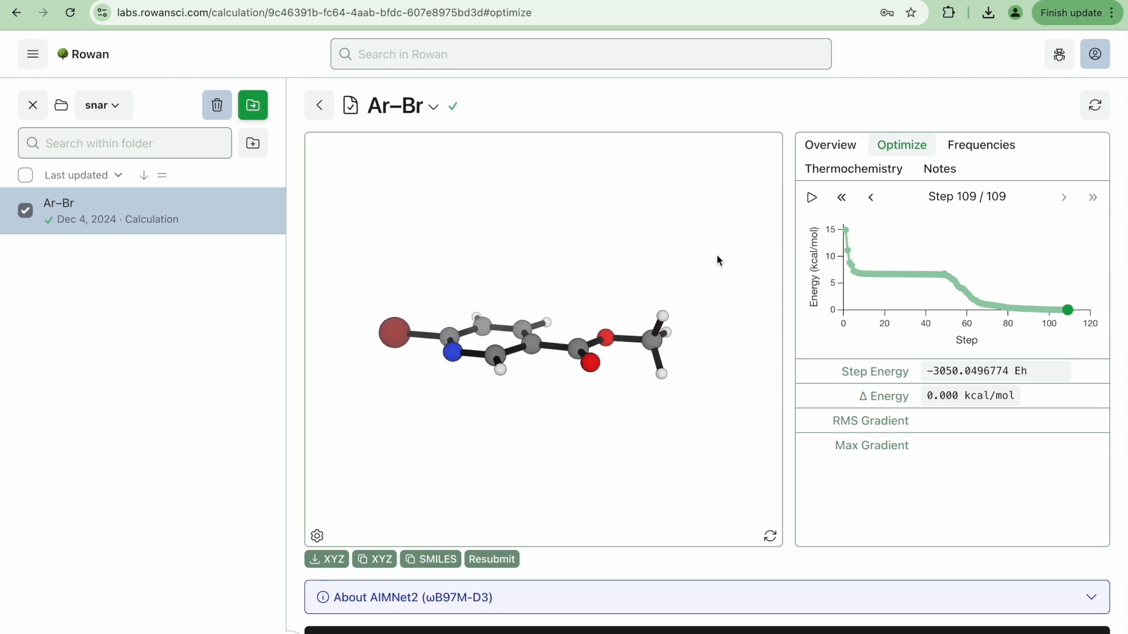
click(813, 200)
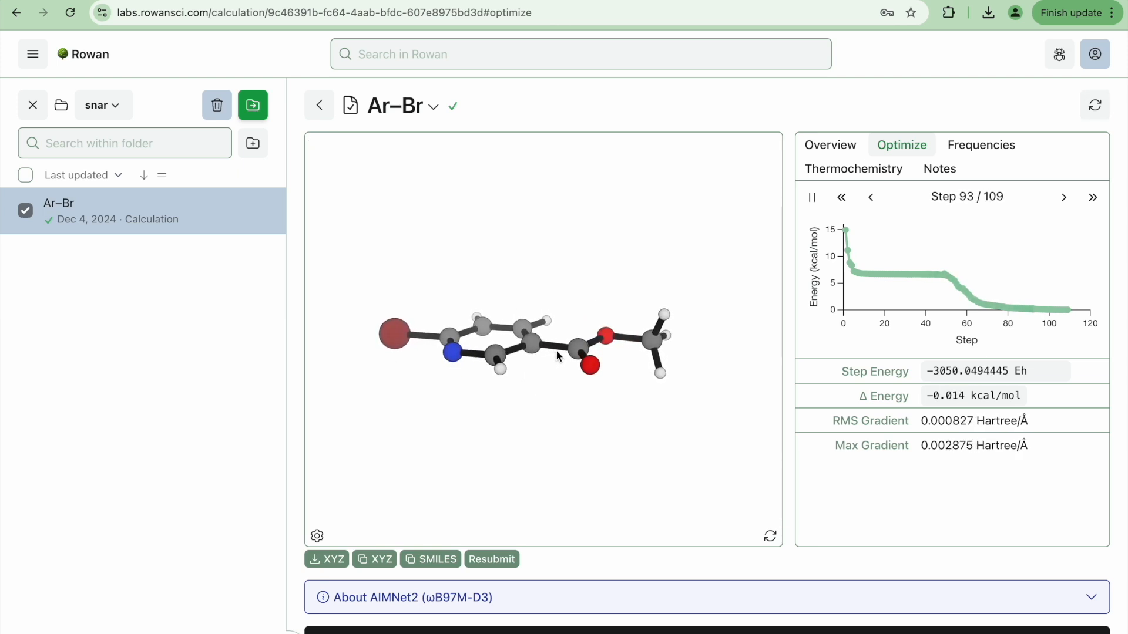
drag(555, 351, 635, 441)
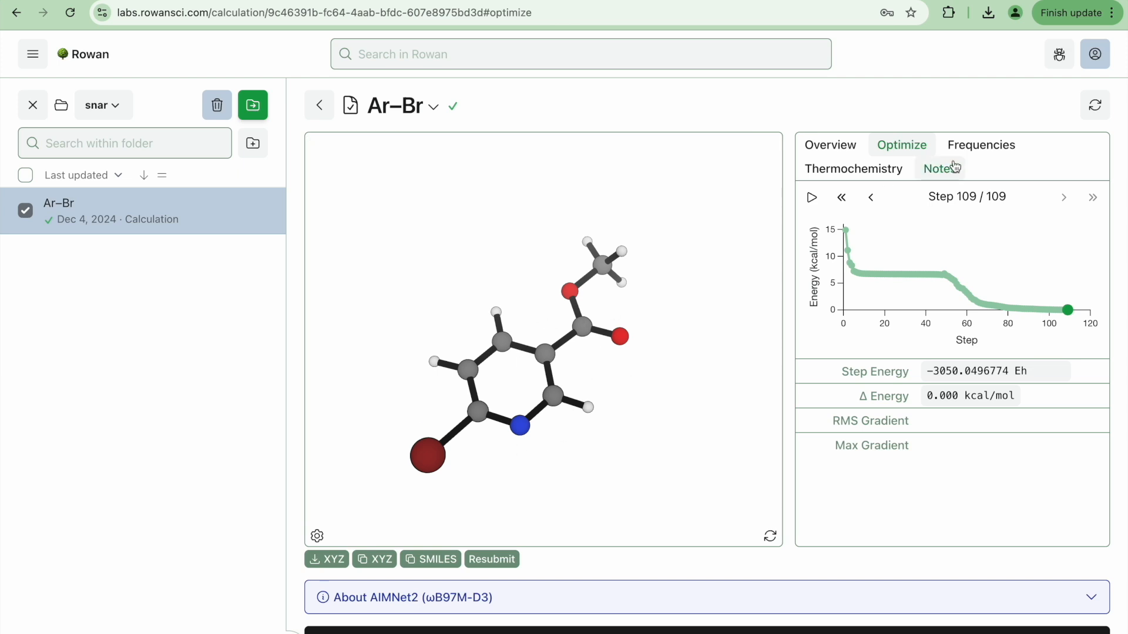
Step: Visualize the vibrational modes from 49.0 to 174.9 cm-1 and review the calculation's overview
click(974, 145)
click(895, 225)
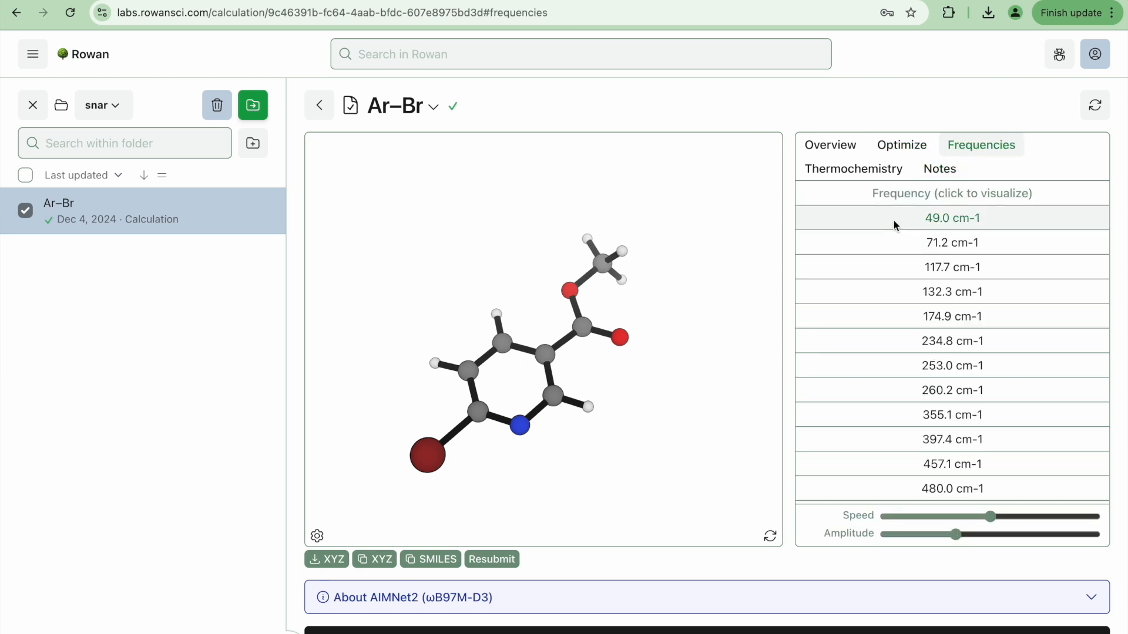
click(886, 243)
click(887, 269)
click(887, 292)
click(889, 320)
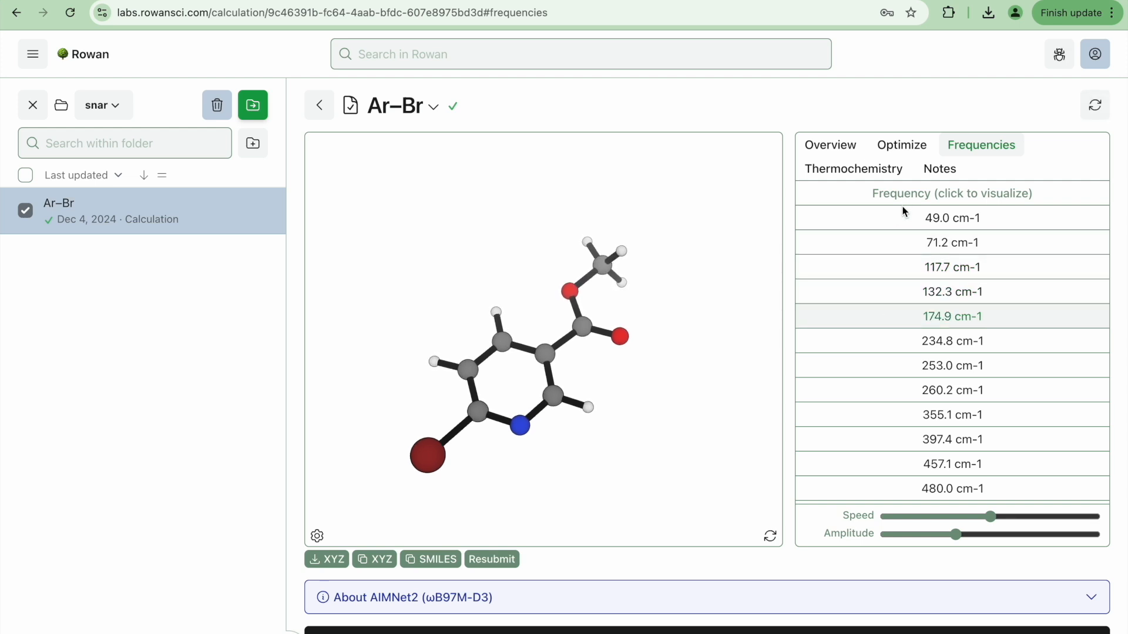
click(892, 319)
click(830, 147)
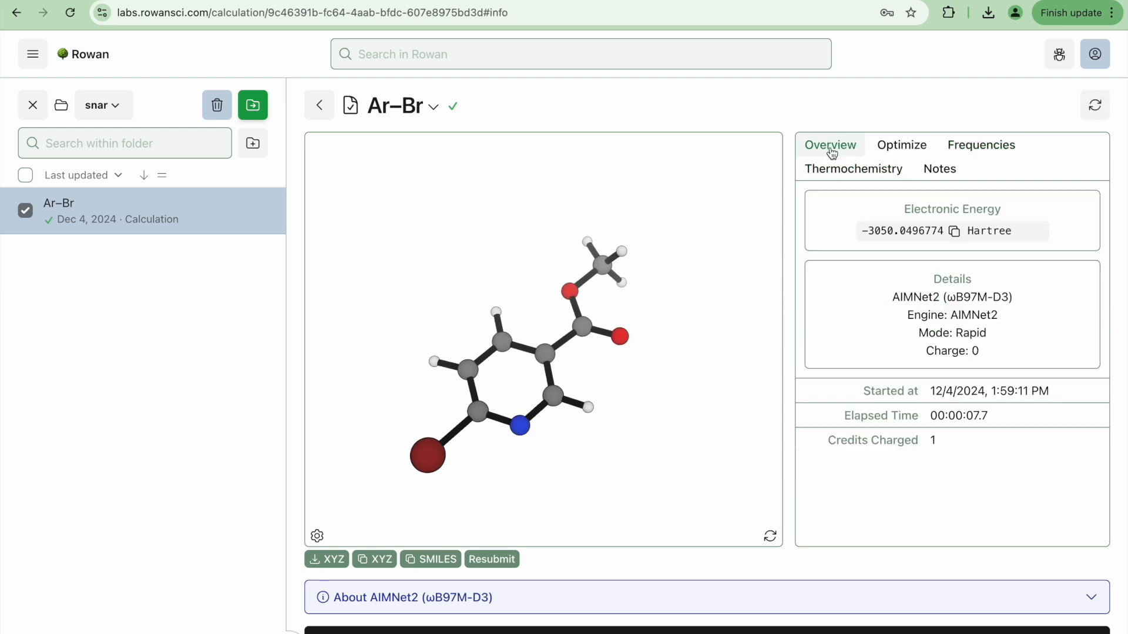
drag(624, 419, 565, 416)
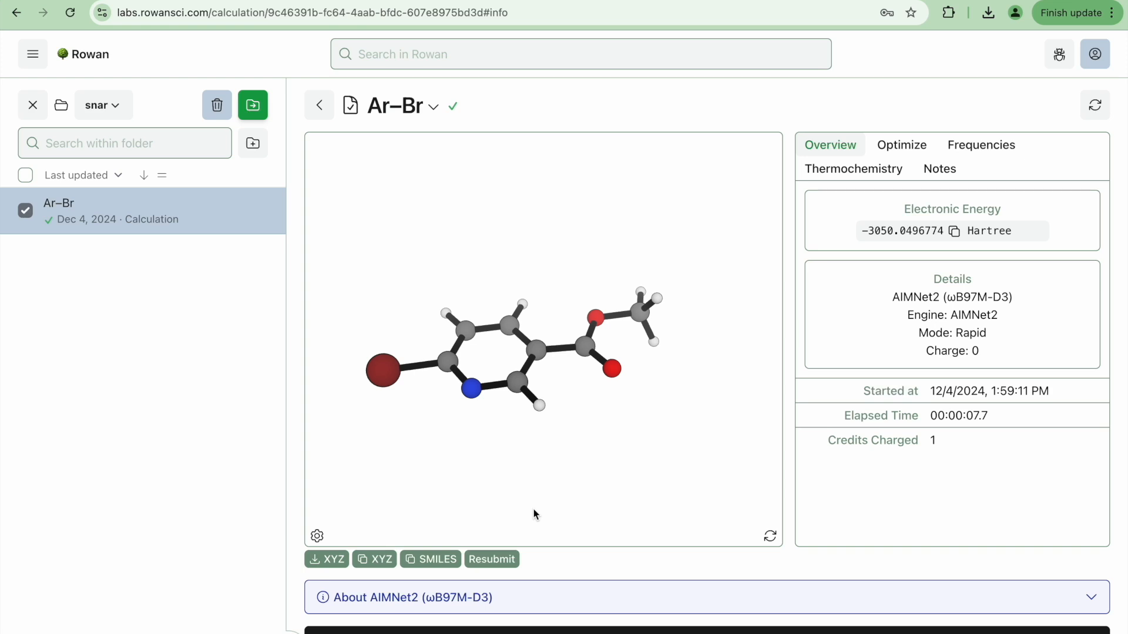
Step: Resubmit the optimized Ar–Br structure as a scan and open its 3D structure for editing
click(501, 564)
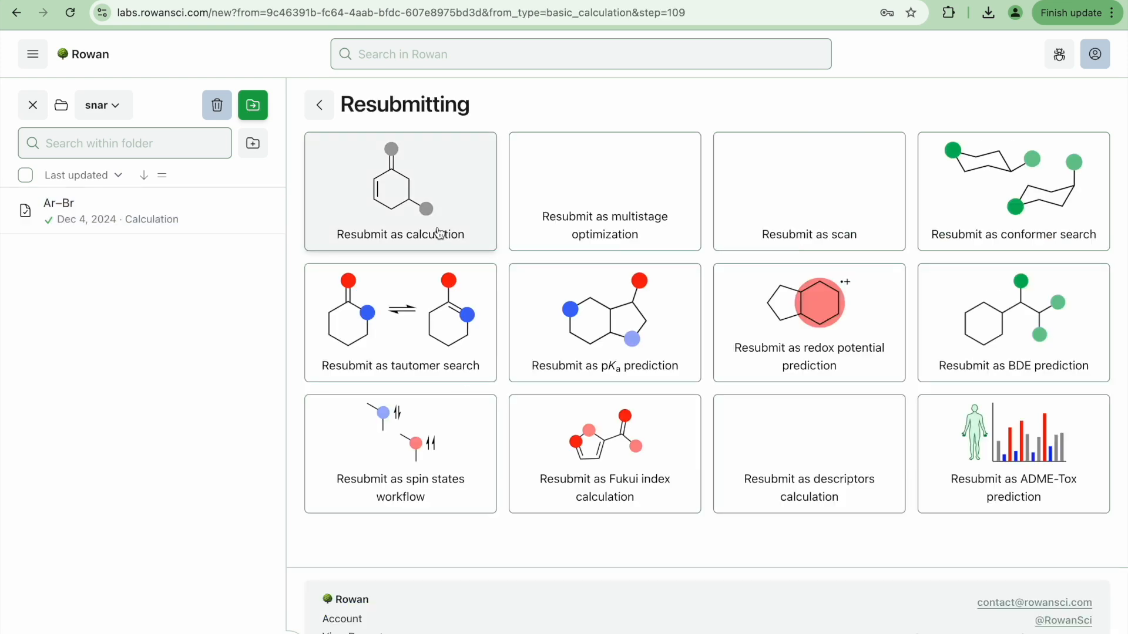
click(780, 187)
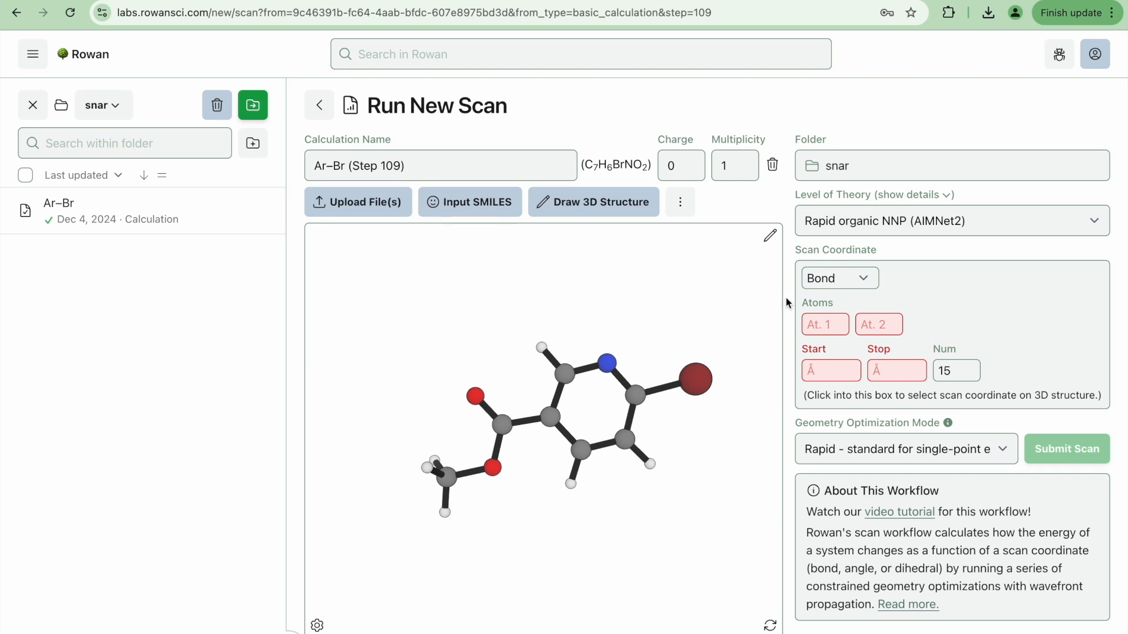
click(771, 235)
drag(559, 456, 504, 367)
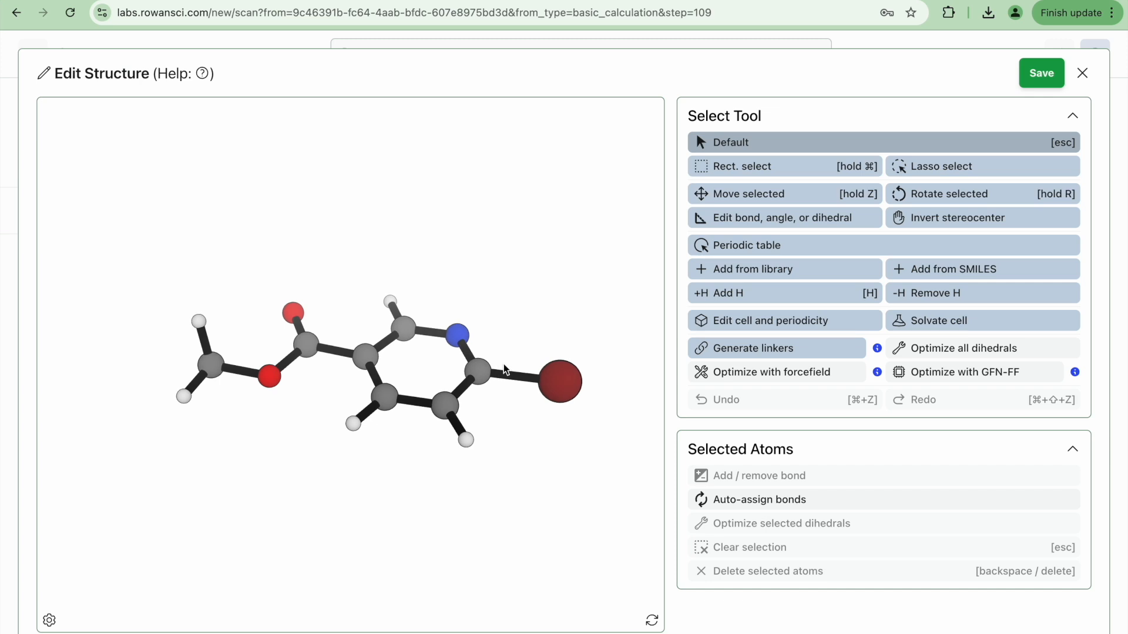
Step: Place one Cyano (–CN) library fragment in the empty space above the bromopyridine ring, undoing any extra copy
click(749, 269)
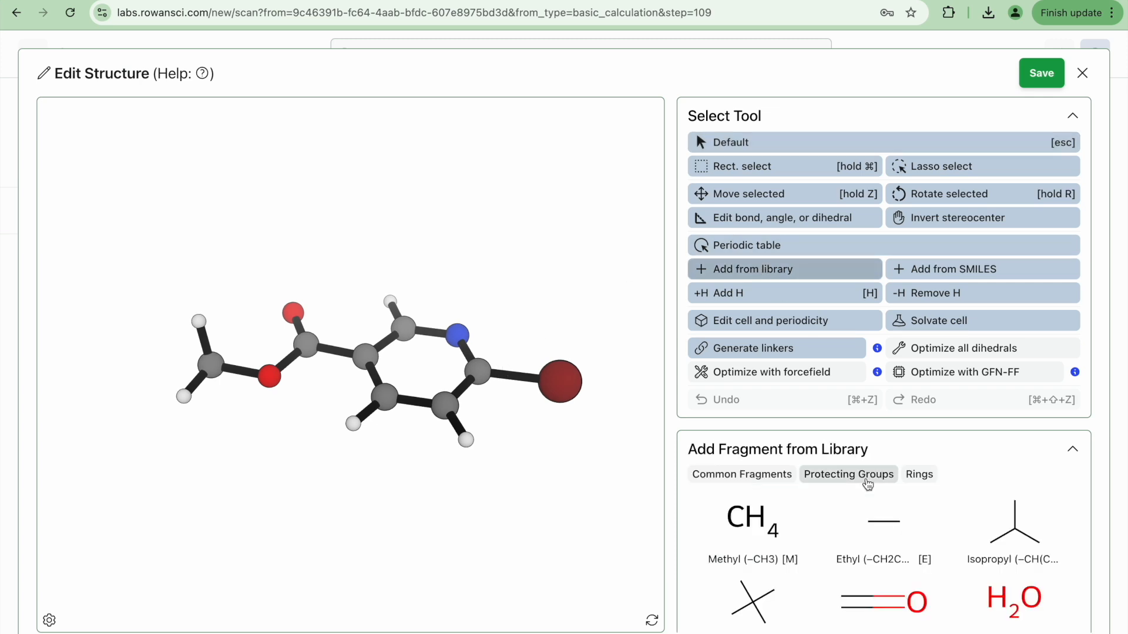
scroll(868, 505, down, 6)
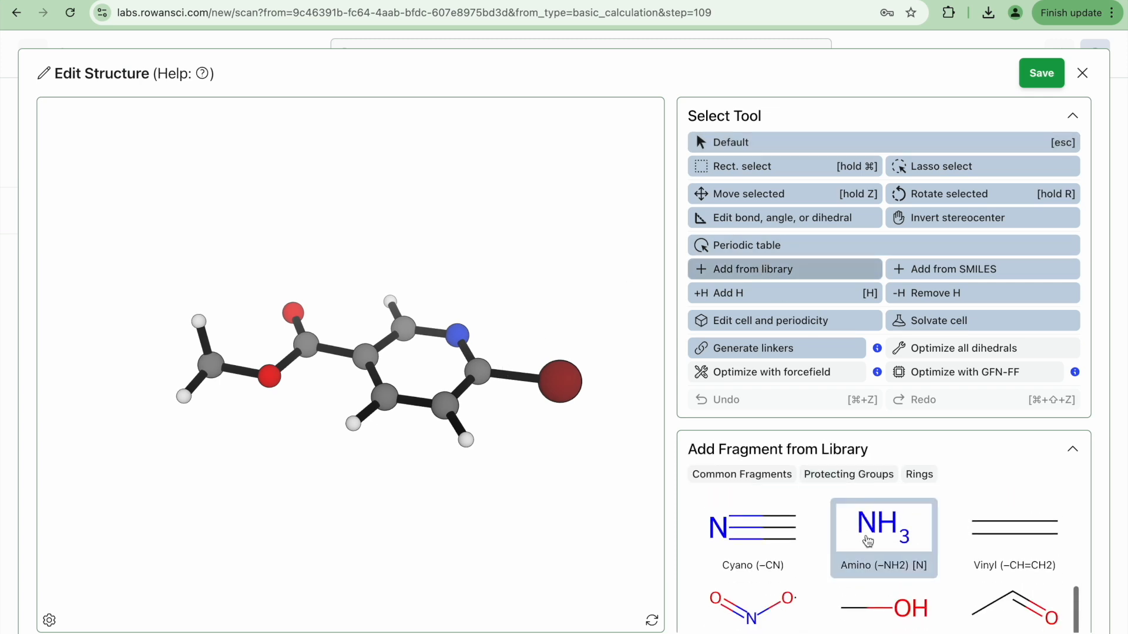
click(762, 544)
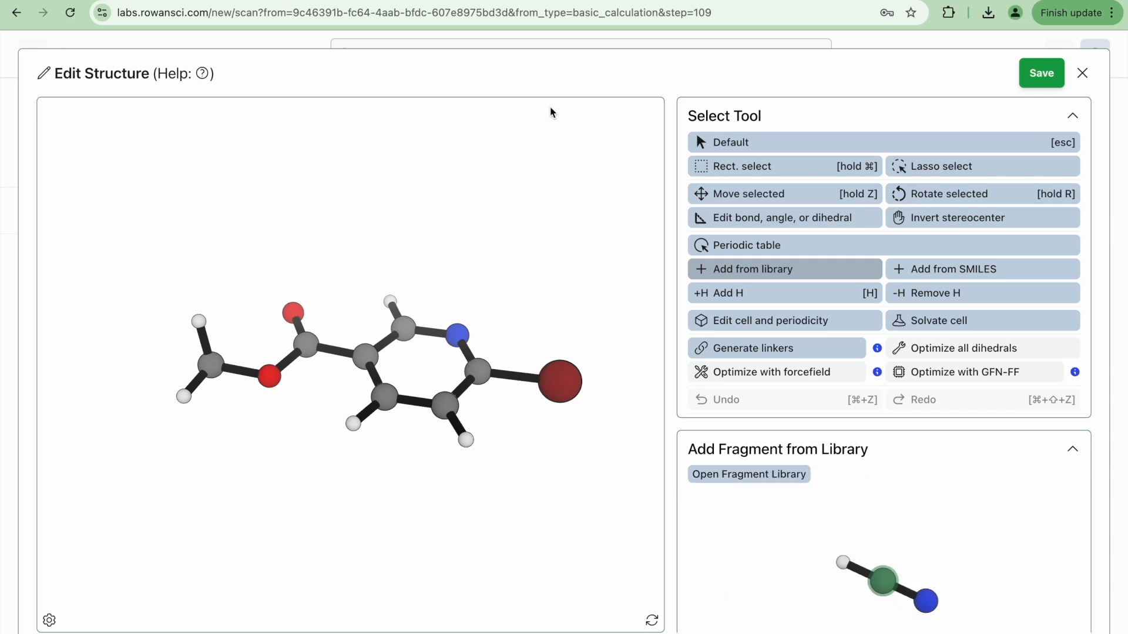
click(529, 162)
scroll(559, 289, up, 2)
scroll(560, 288, down, 2)
mouse_move(560, 288)
mouse_down()
mouse_move(536, 408)
mouse_move(539, 306)
mouse_move(580, 302)
mouse_move(536, 280)
mouse_move(552, 268)
mouse_up()
click(552, 265)
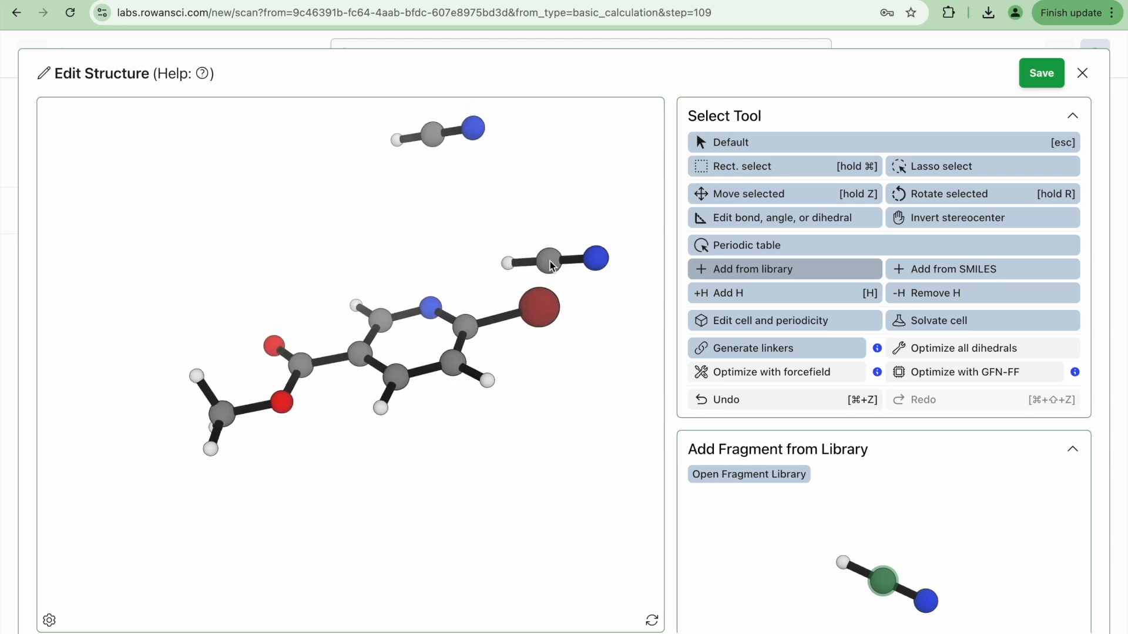
key(super+z)
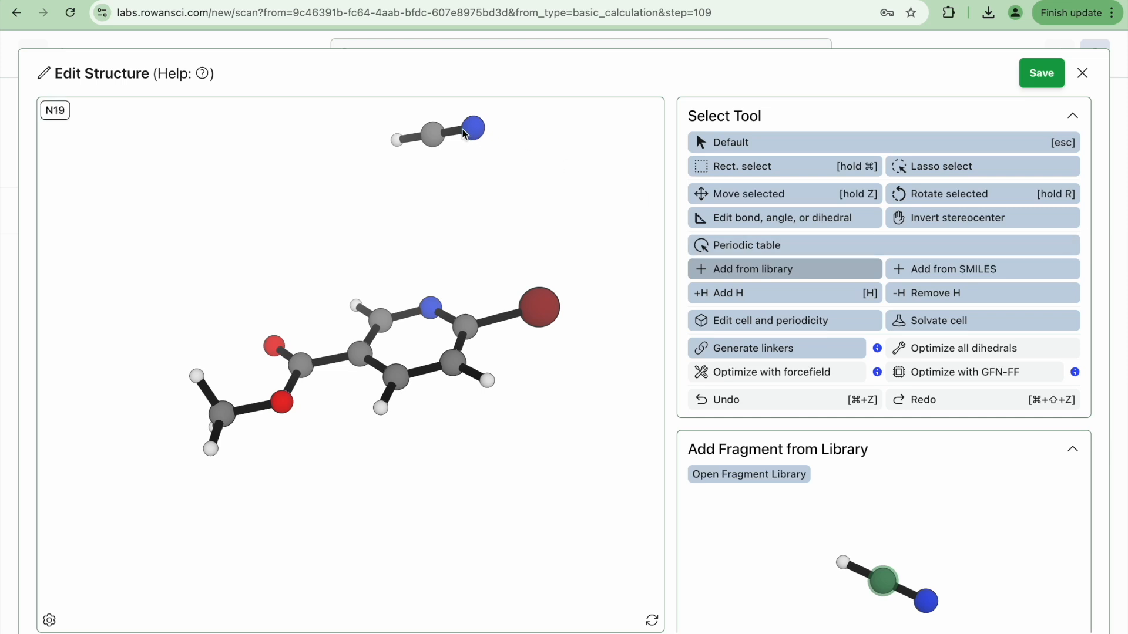
Step: Delete the hydrogen atom from the placed cyano fragment to leave bare cyanide
key(Escape)
click(396, 140)
key(BackSpace)
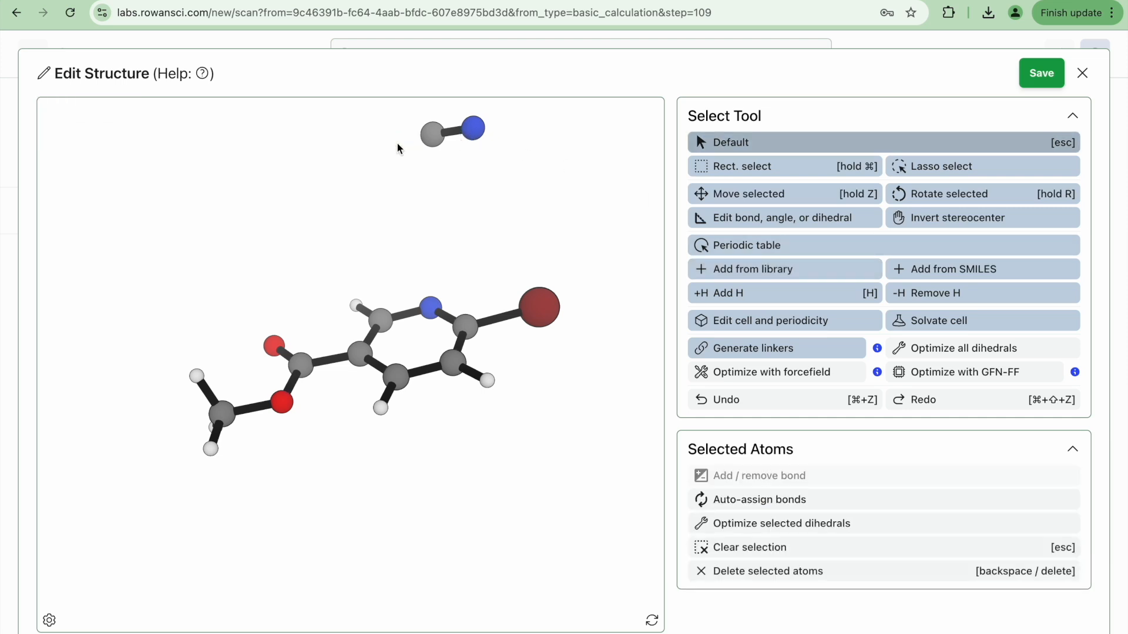
Step: Select the cyanide's carbon and nitrogen atoms and move them closer to the bromine-bearing ring carbon
mouse_move(496, 211)
mouse_down()
mouse_move(491, 265)
mouse_move(491, 234)
mouse_move(559, 234)
mouse_move(624, 282)
mouse_move(499, 199)
mouse_up()
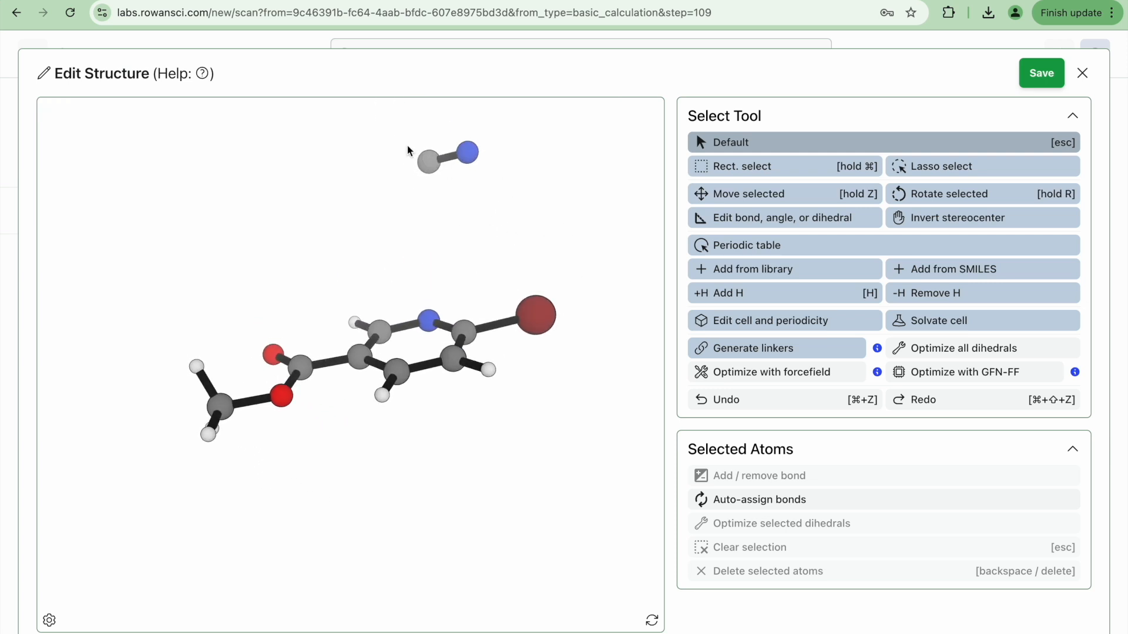
drag(399, 138, 499, 187)
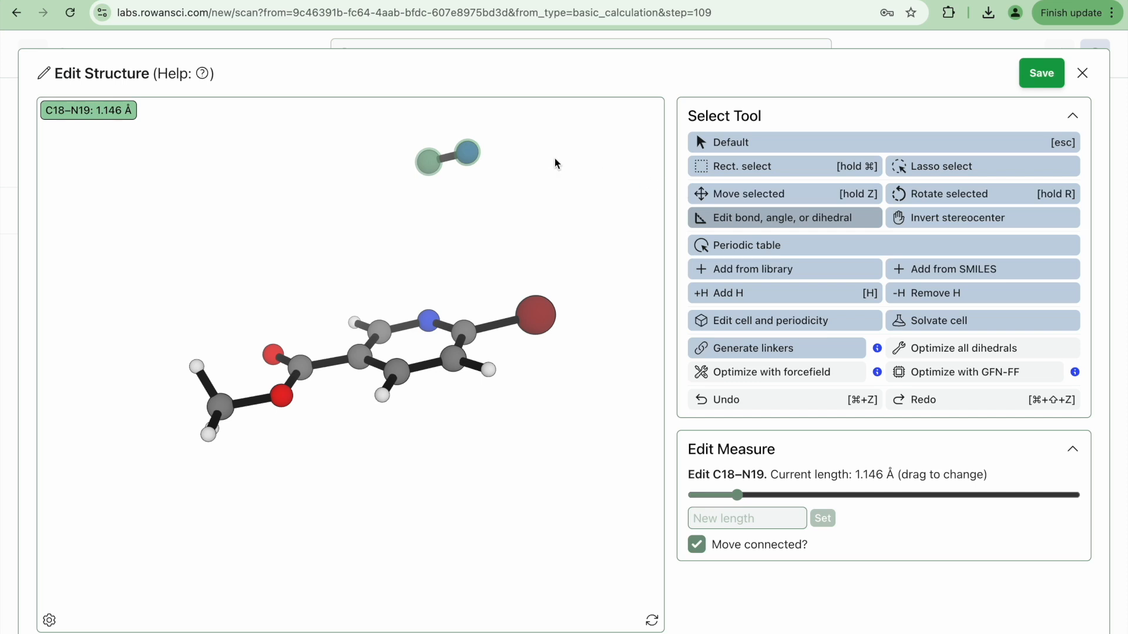
key(z)
drag(471, 151, 515, 198)
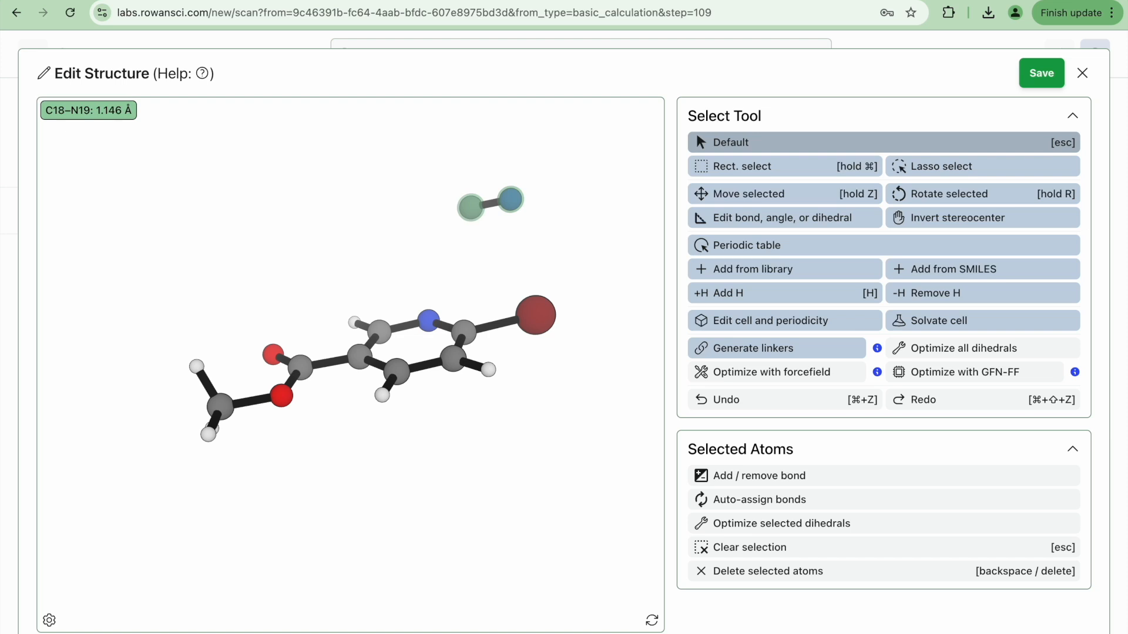
Step: Adjust the cyanide's position above the carbon–bromine bond from other viewing angles and clear the atom selection
drag(377, 485, 483, 484)
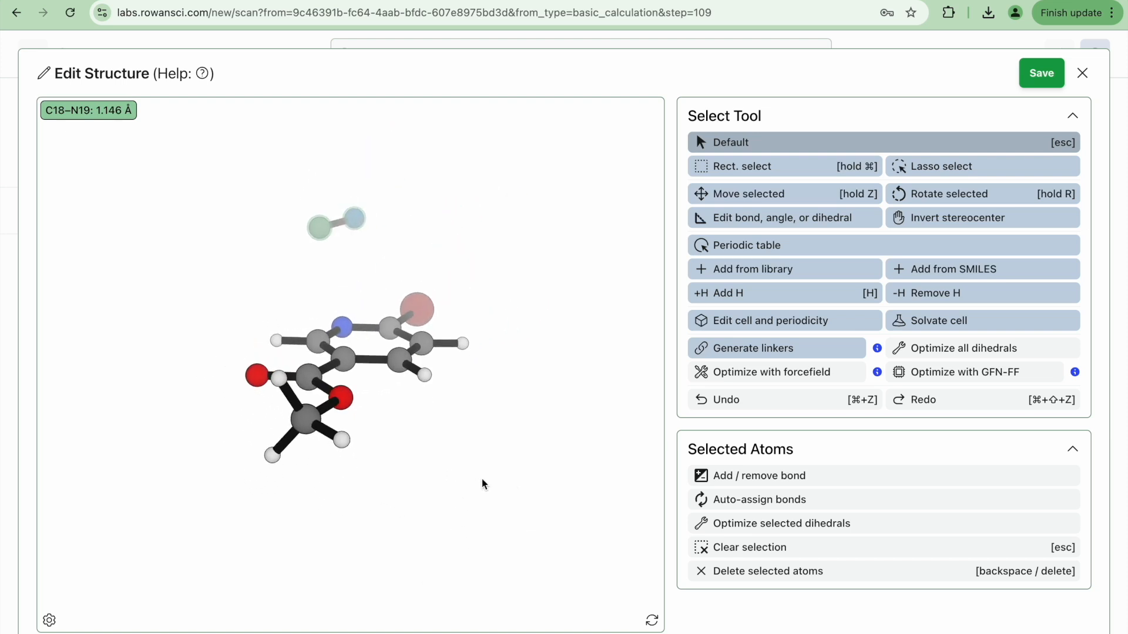
key(z)
drag(316, 231, 414, 197)
drag(550, 298, 498, 364)
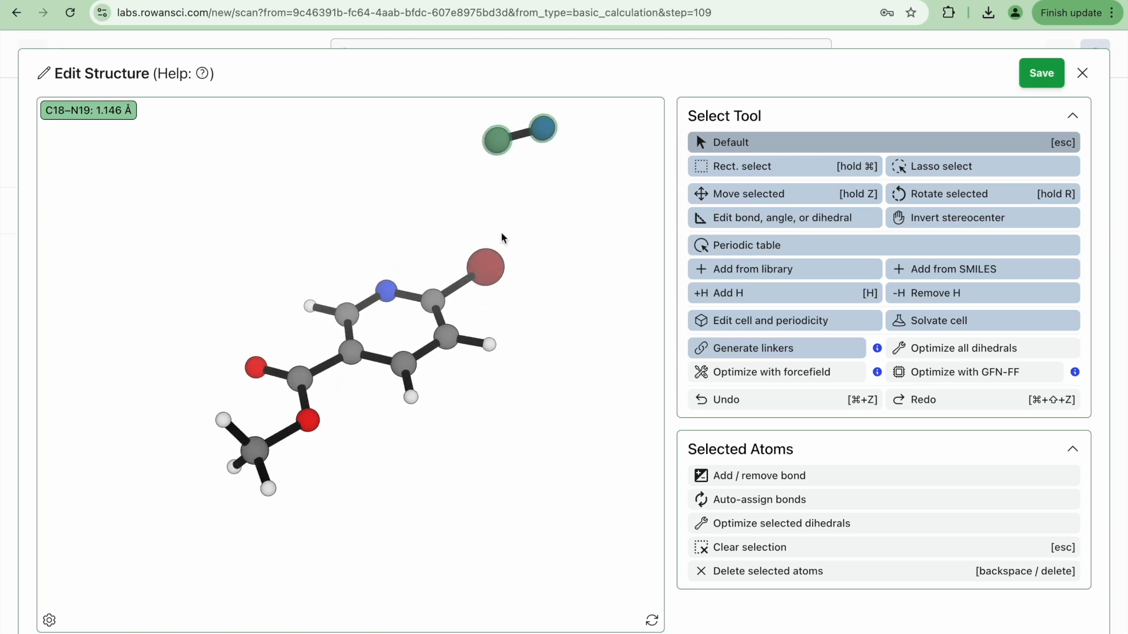
drag(595, 350, 477, 345)
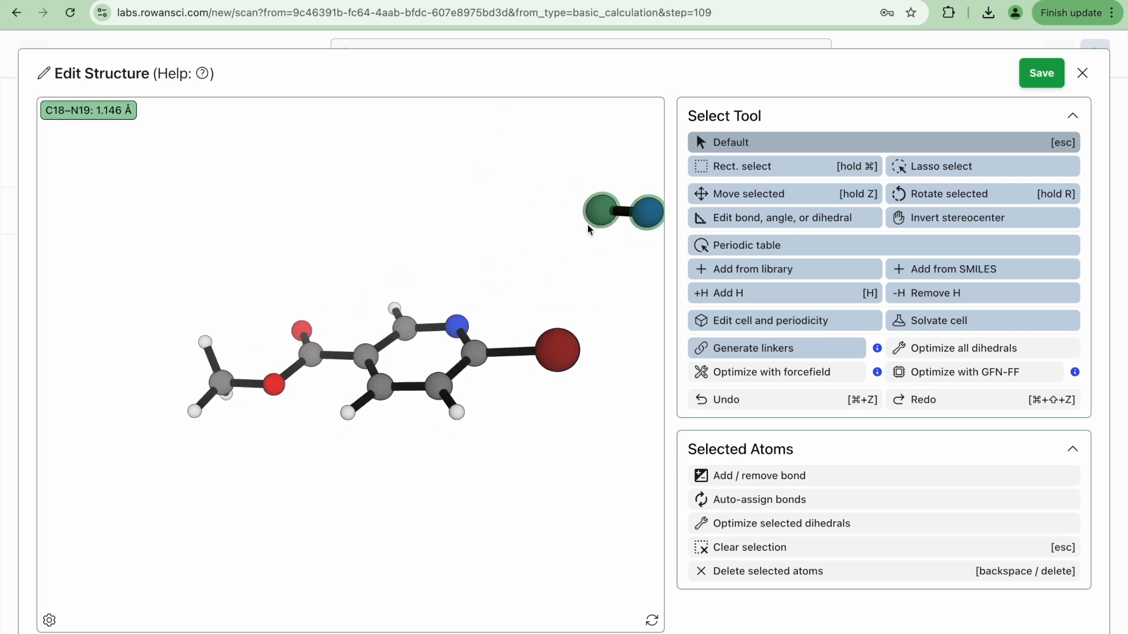
key(z)
drag(592, 213, 488, 189)
drag(546, 272, 606, 308)
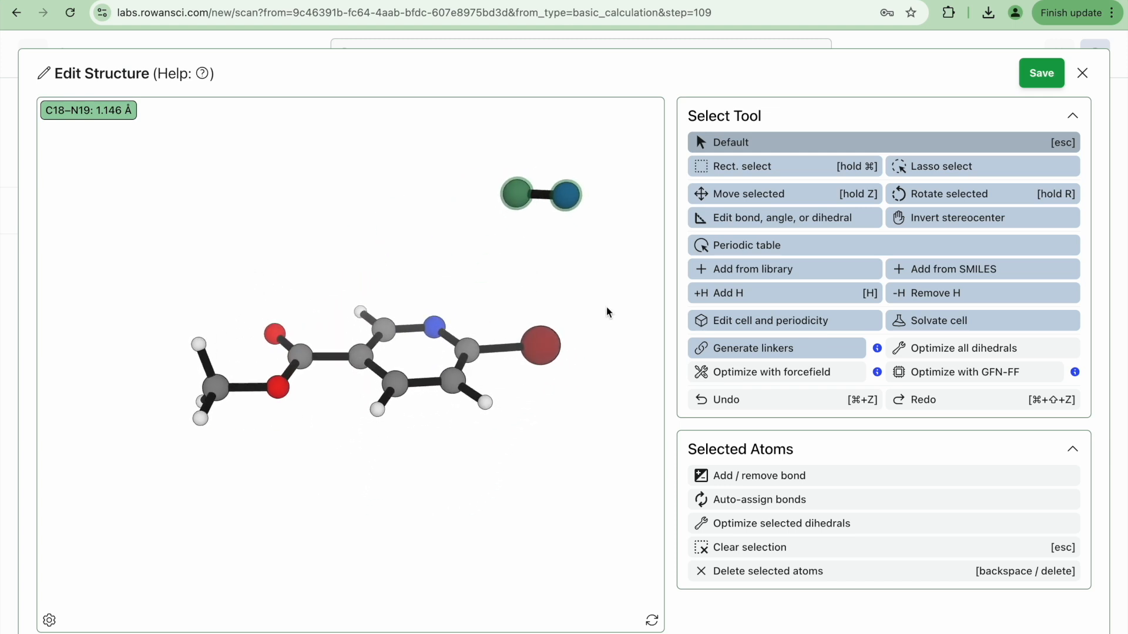
double_click(606, 308)
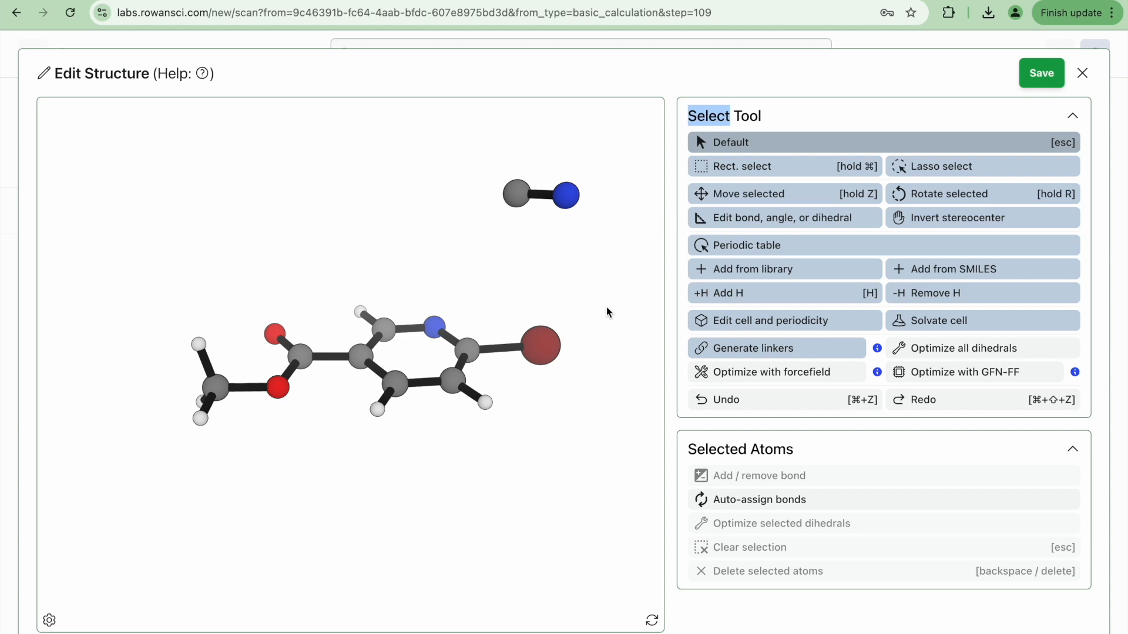
Step: Save the edited structure and name the scan calculation "Ar–Br + CN- scan"
click(1030, 78)
drag(345, 165, 491, 166)
key(BackSpace)
text(+ cuy)
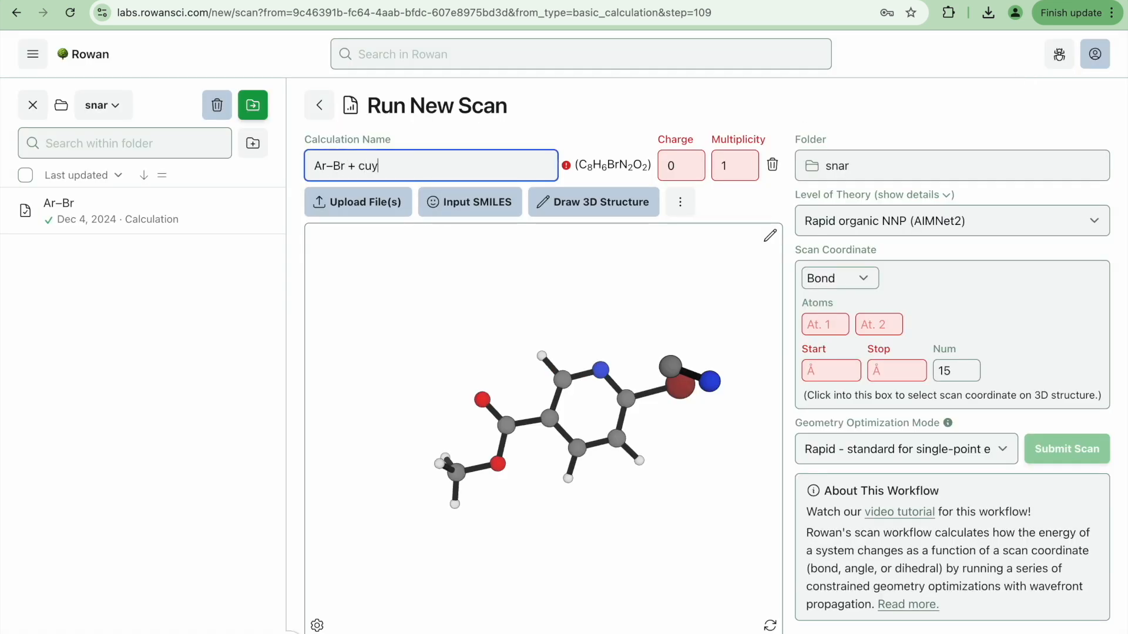
key(BackSpace)
key(BackSpace)
text(CN- scan)
drag(662, 546, 653, 464)
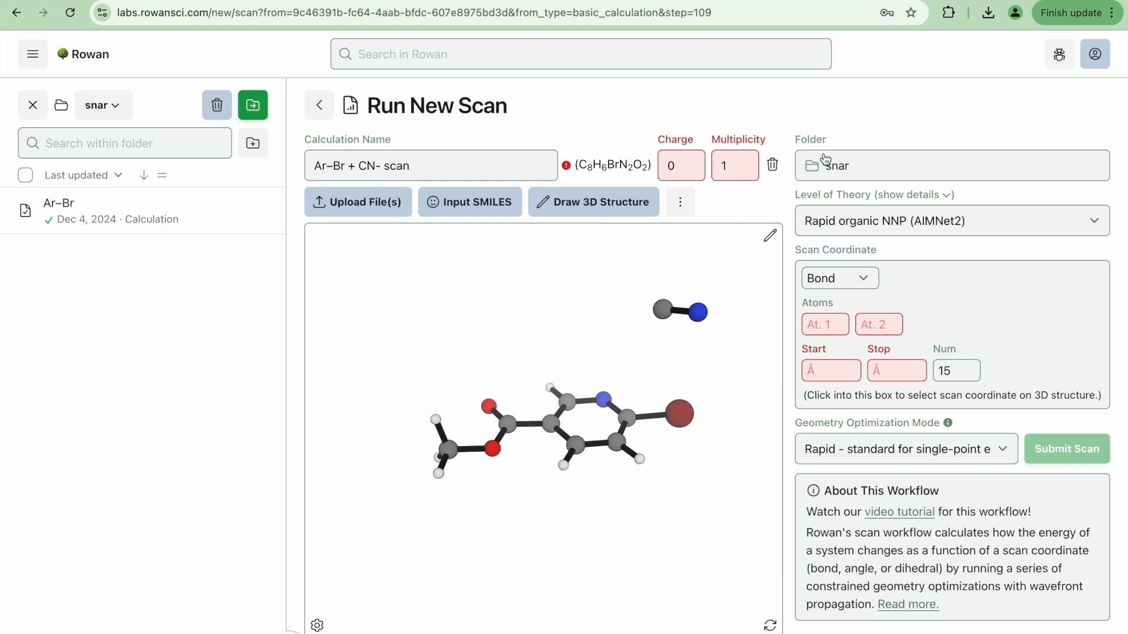
Step: Set the molecular charge of the bromopyridine and cyanide system to -1
mouse_move(570, 172)
click(690, 170)
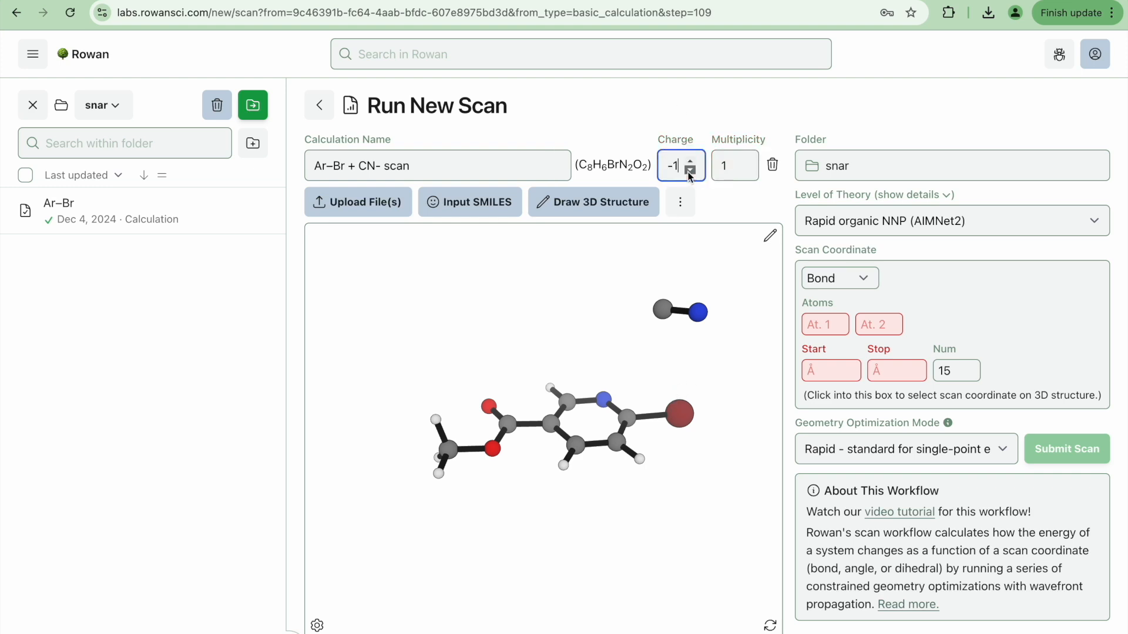
click(718, 207)
Step: Define the bond scan coordinate between the cyanide carbon (atom 18) and the bromine-bearing ring carbon (atom 5)
drag(729, 464, 636, 453)
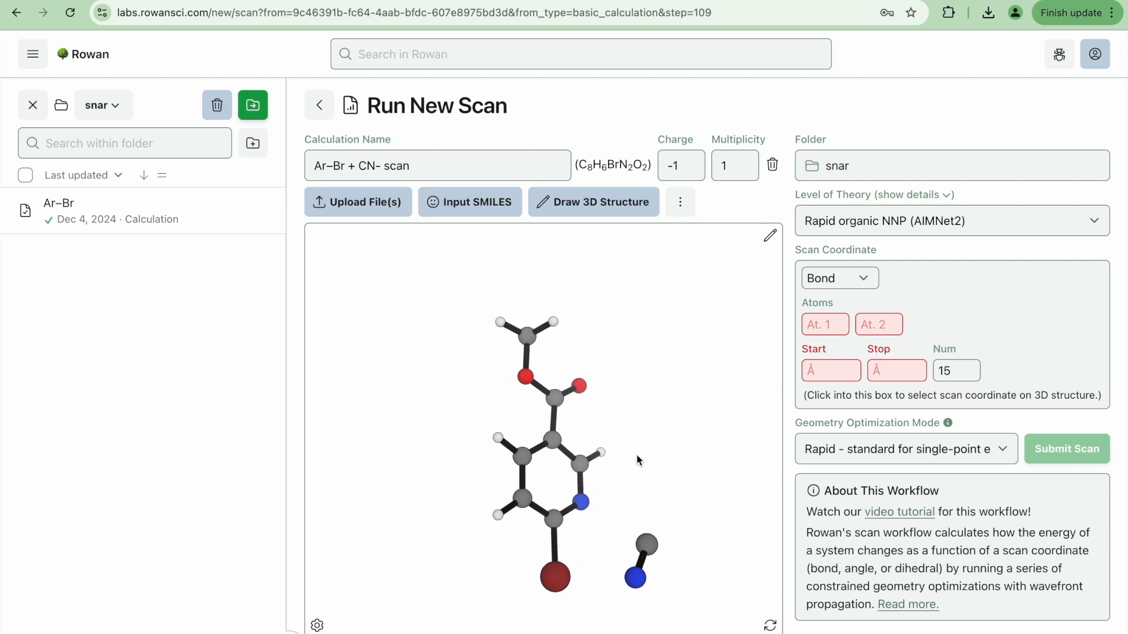
click(647, 545)
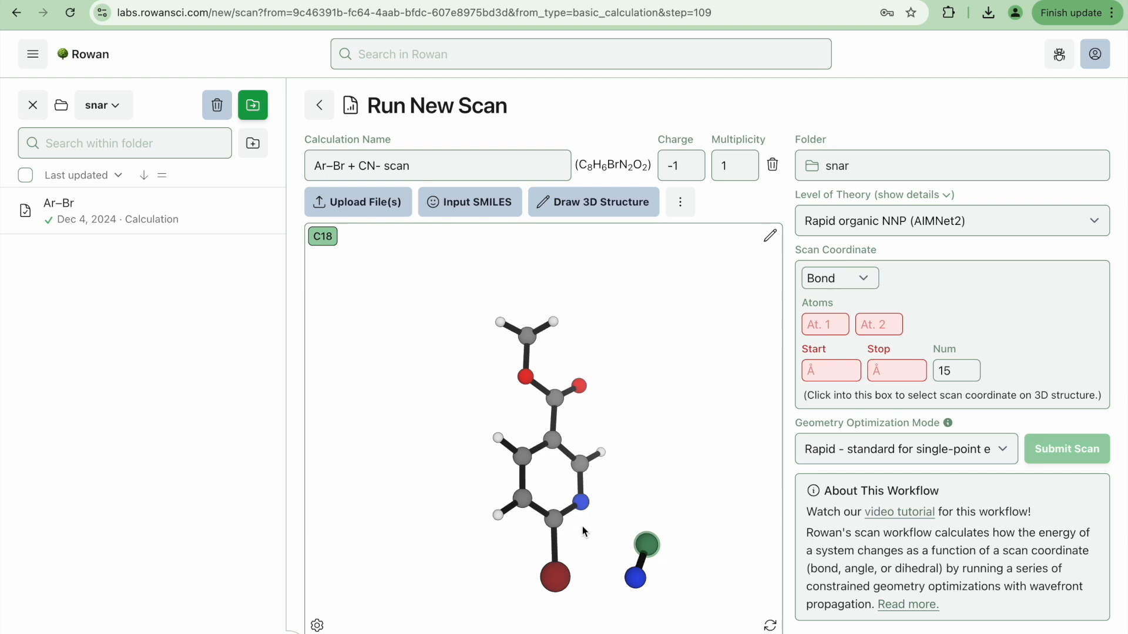
click(953, 326)
click(646, 544)
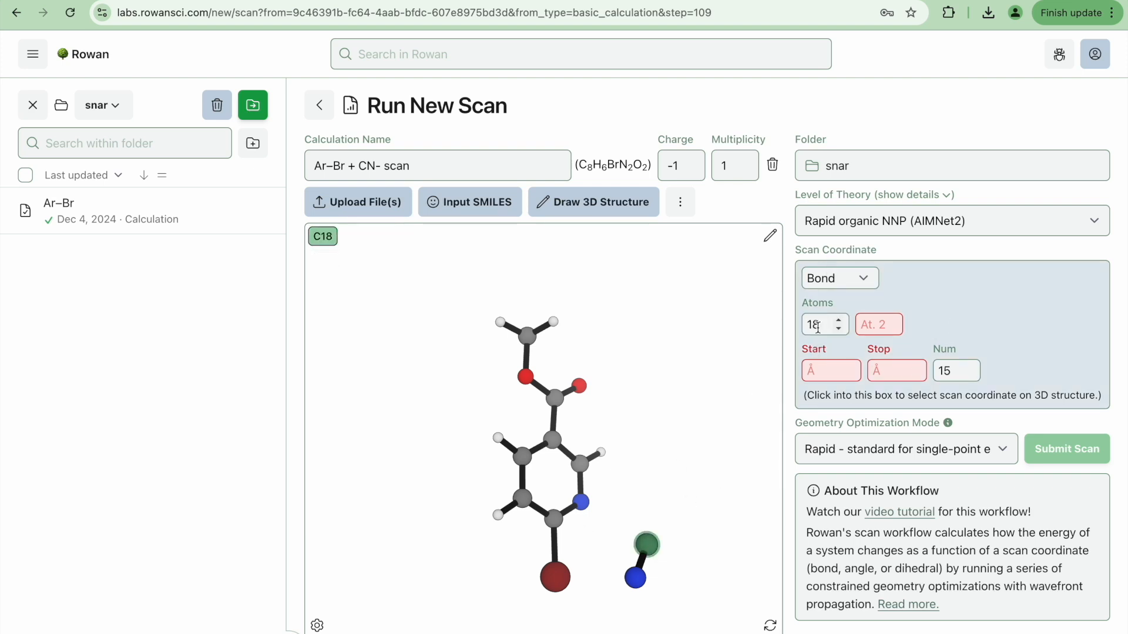
click(553, 521)
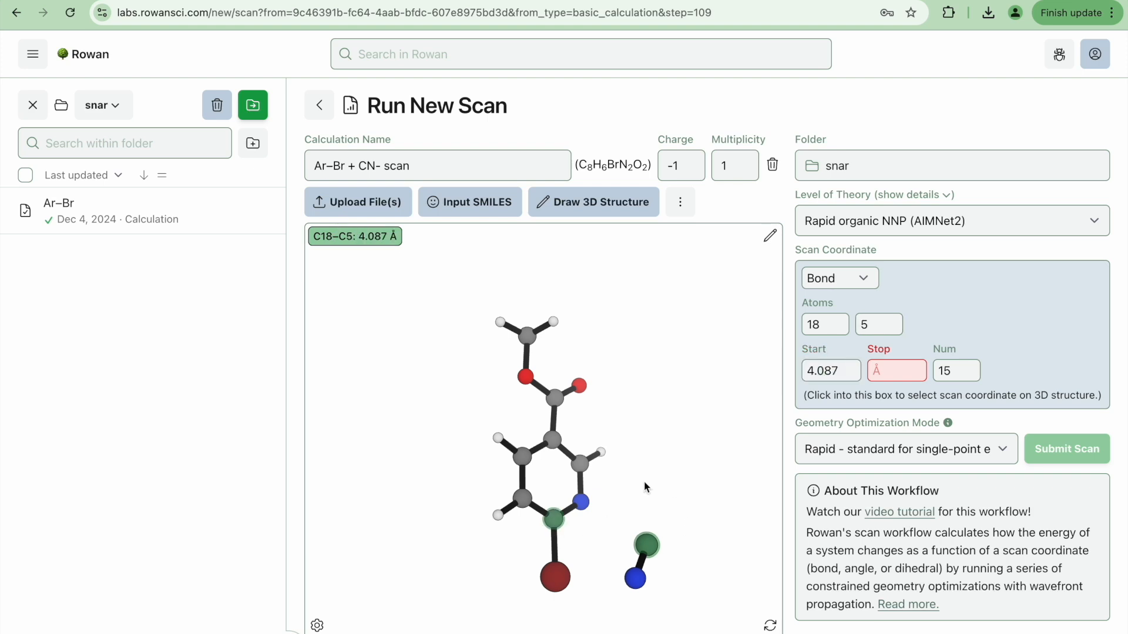
drag(653, 501, 640, 476)
drag(546, 357, 484, 373)
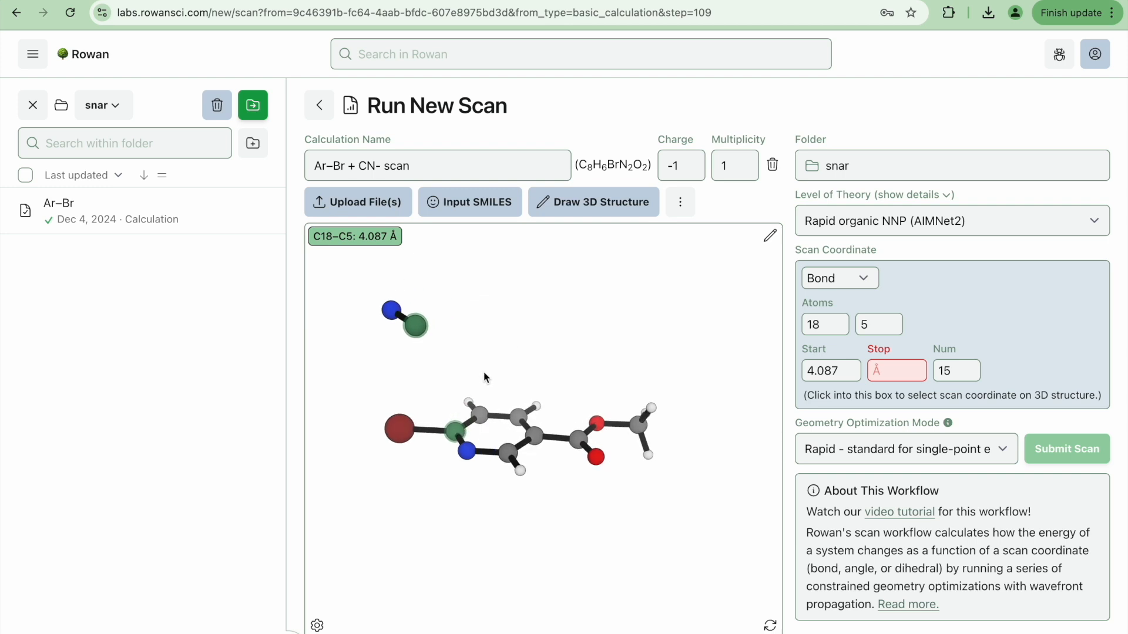
Step: Set the bond scan to start at 4.00 Å and stop at 1.50 Å
double_click(824, 371)
text(4.00)
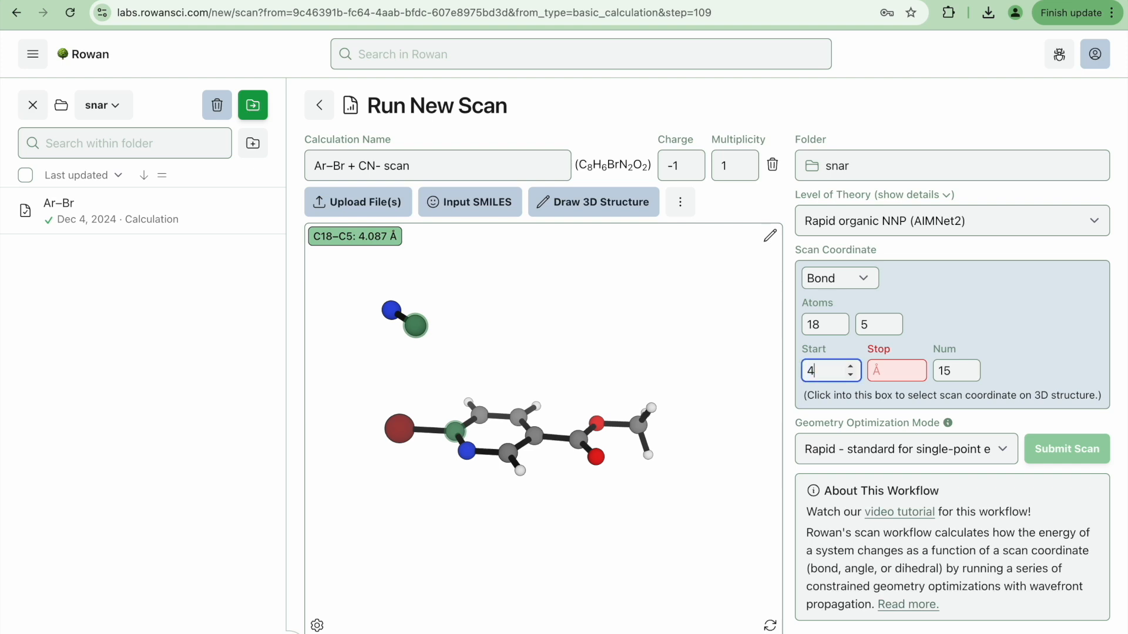
click(891, 376)
text(1.50)
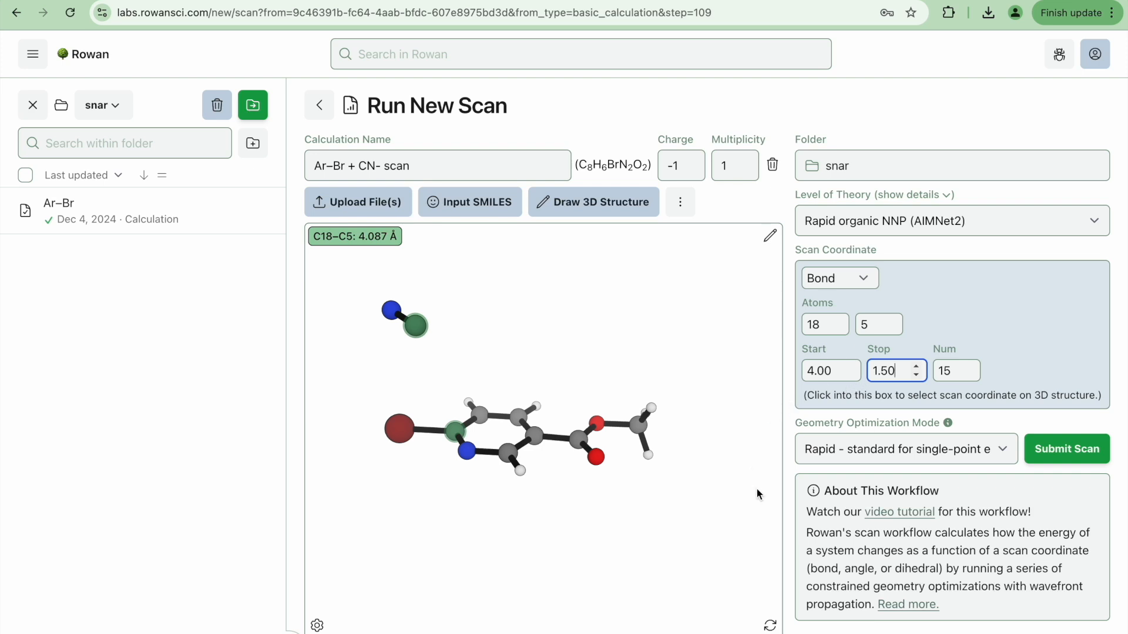
Step: Set the number of scan points to 30 and submit the scan
click(954, 372)
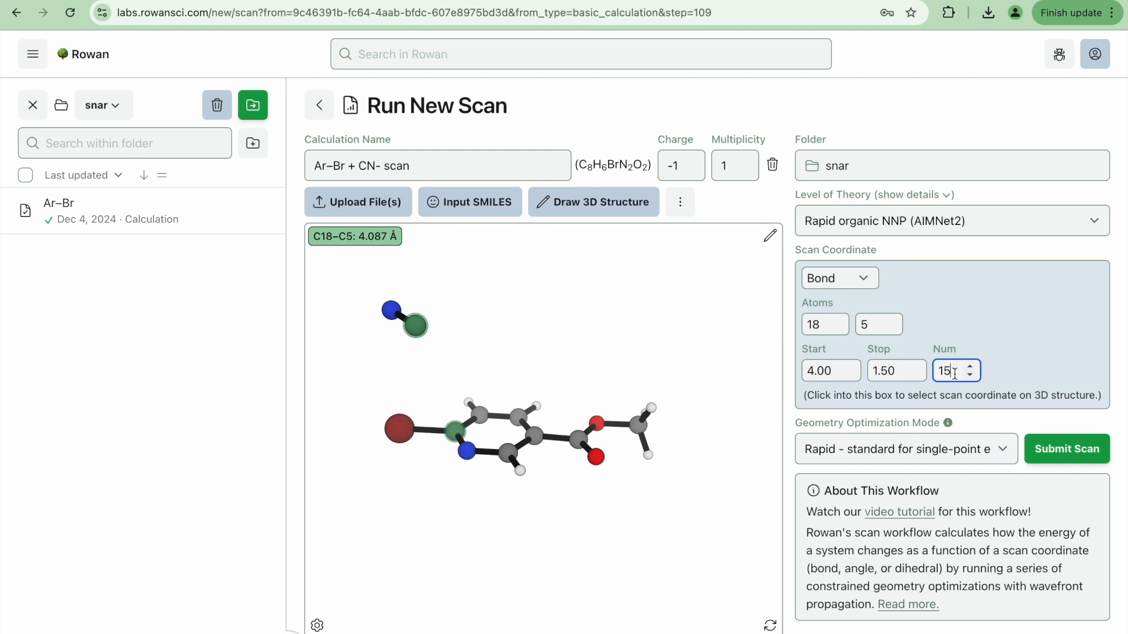
key(BackSpace)
key(BackSpace)
text(2)
key(BackSpace)
text(30)
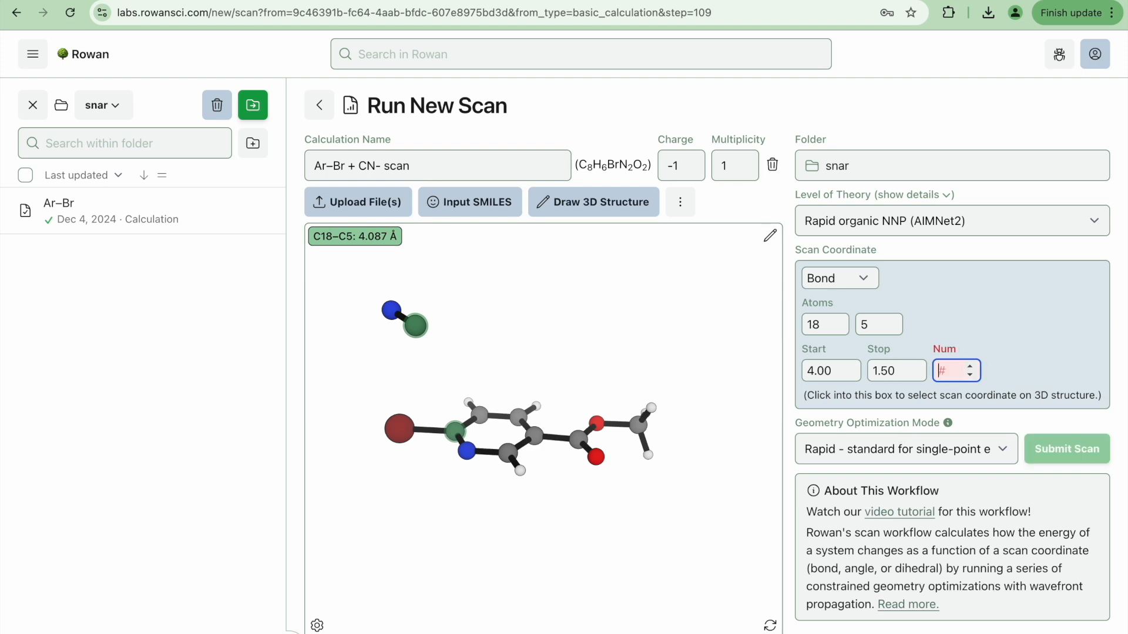
click(1057, 429)
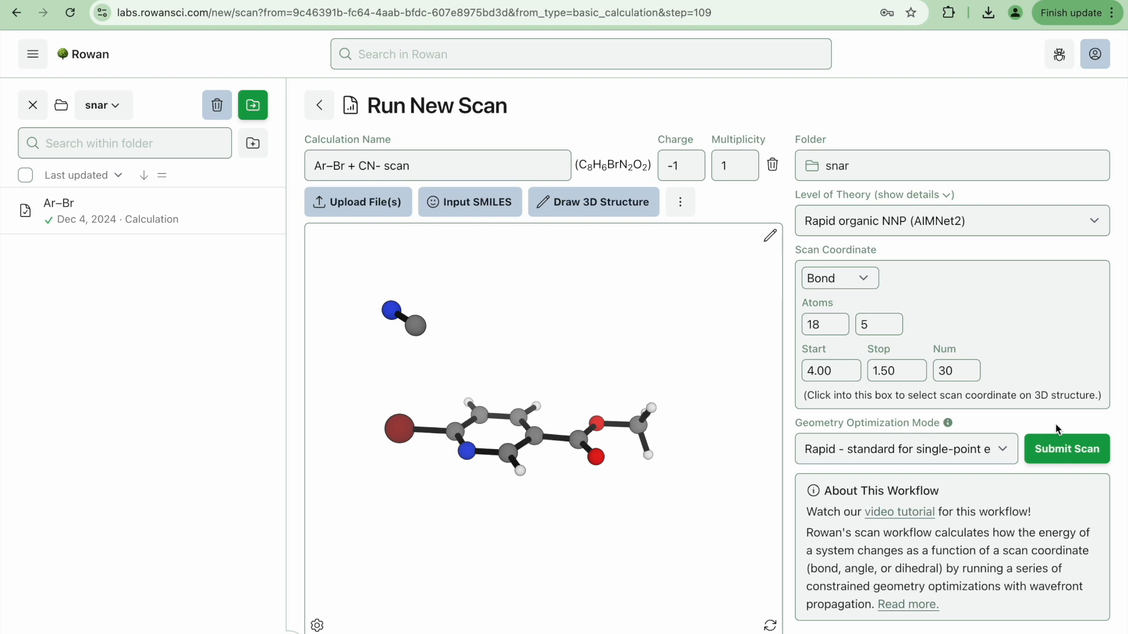
click(1061, 450)
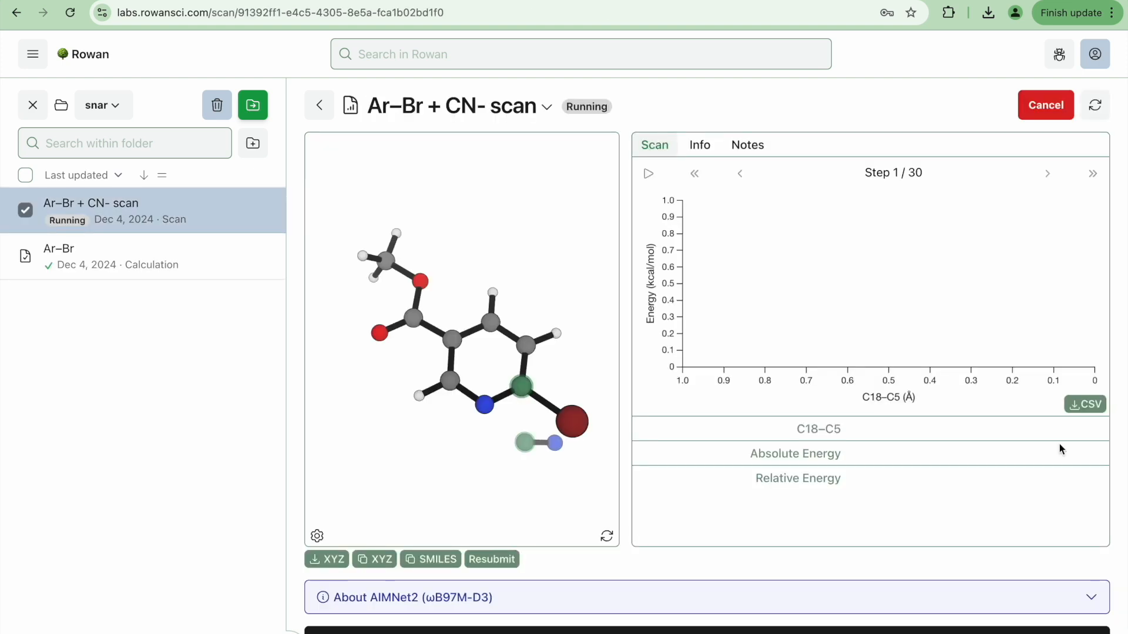
Step: Step through the computed scan points and examine the cyanide's approach to the ring from several angles
drag(526, 244, 477, 361)
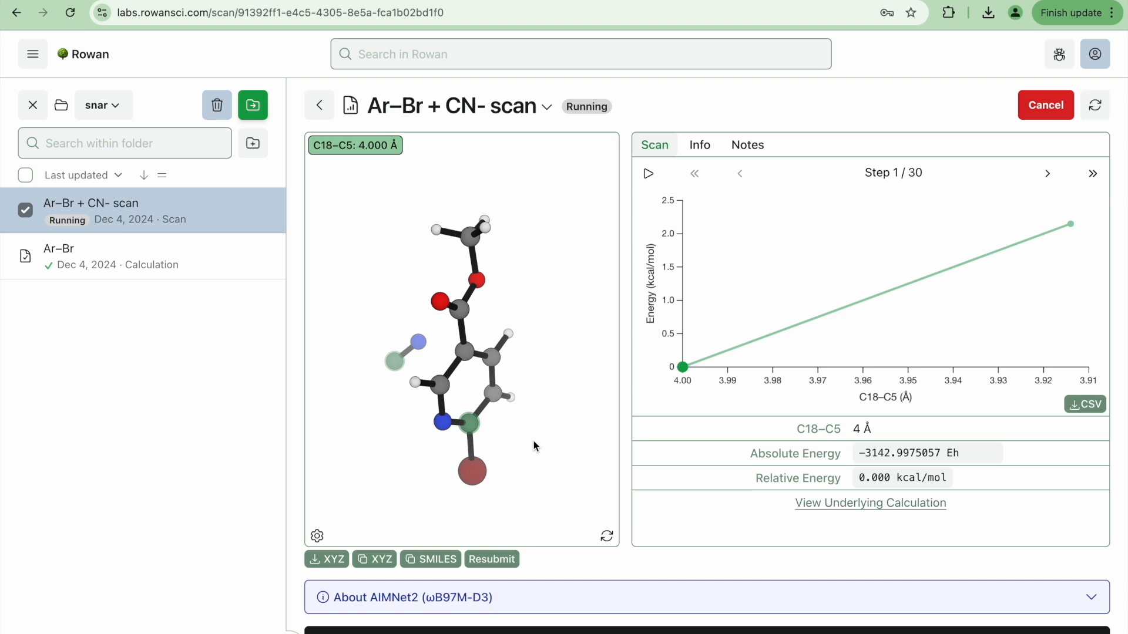
drag(533, 440, 662, 260)
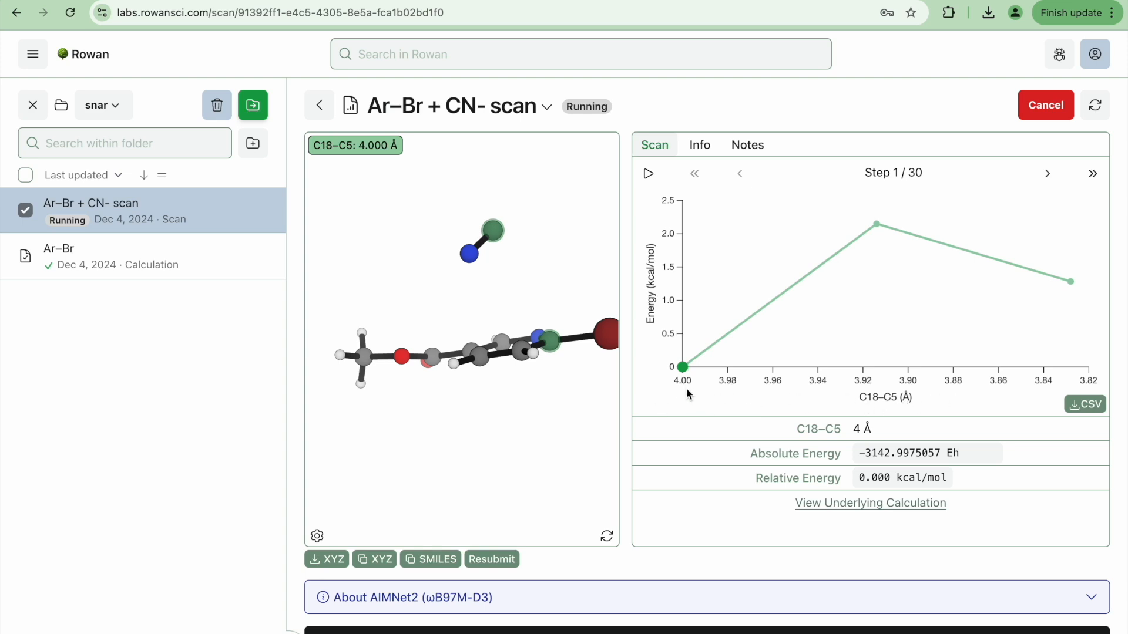
key(Right)
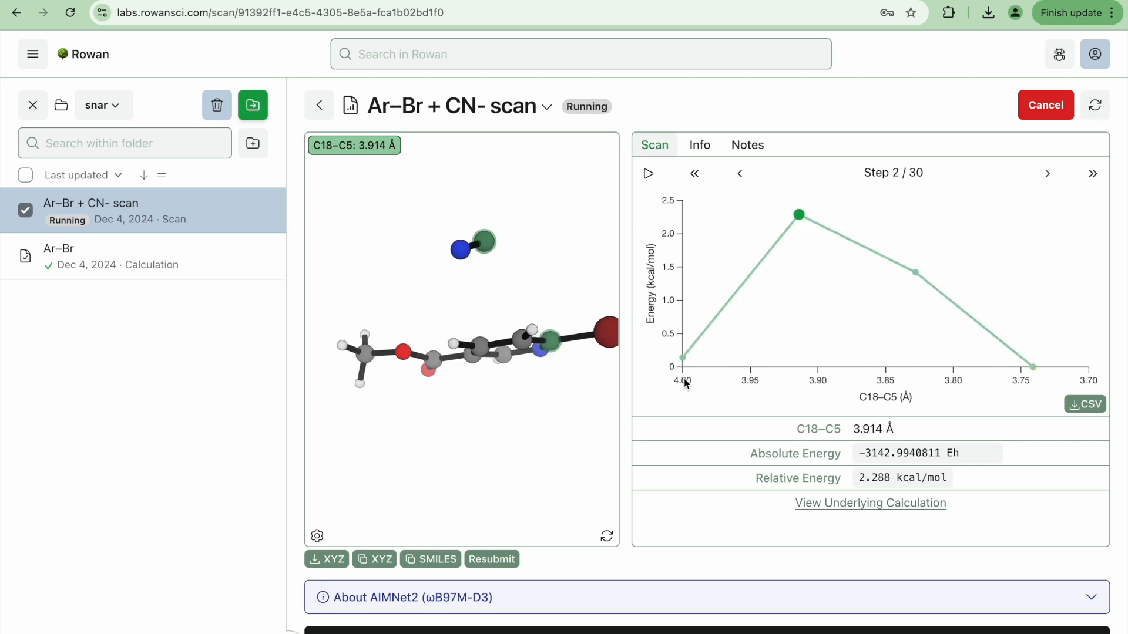
click(916, 272)
key(Left)
key(Left)
key(Right)
key(Right)
key(Right)
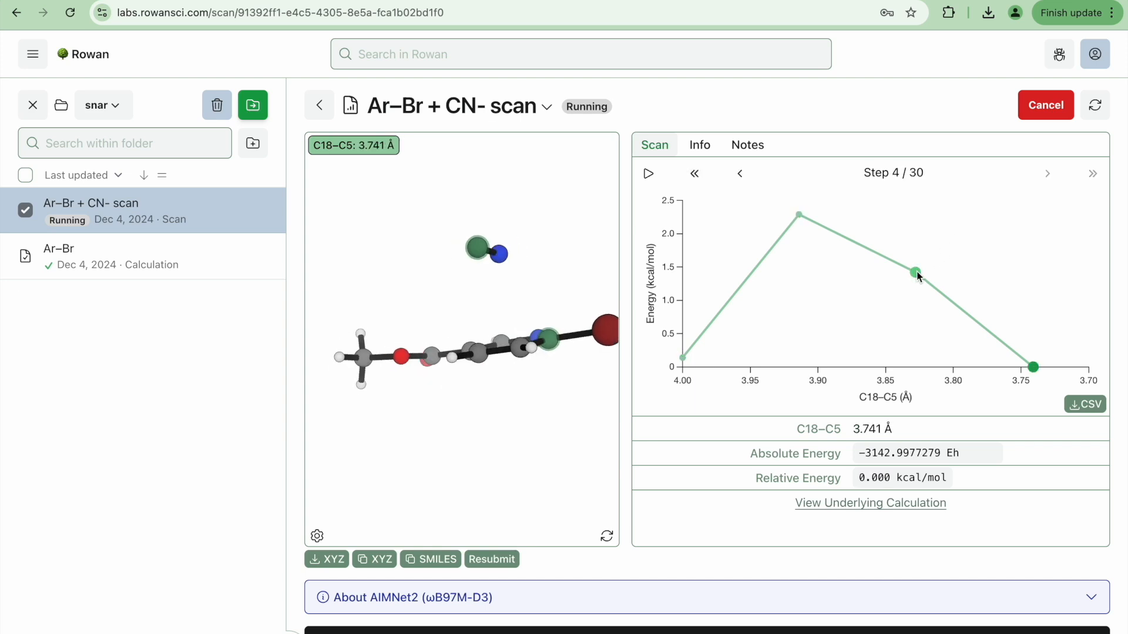
drag(519, 410, 506, 430)
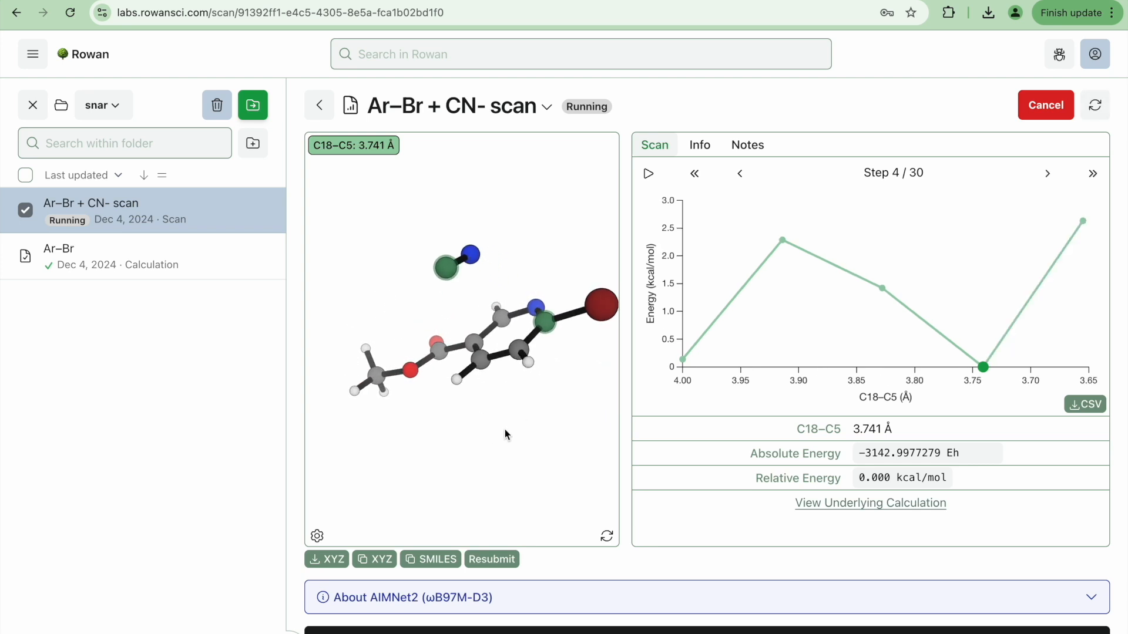
key(Right)
drag(505, 430, 522, 485)
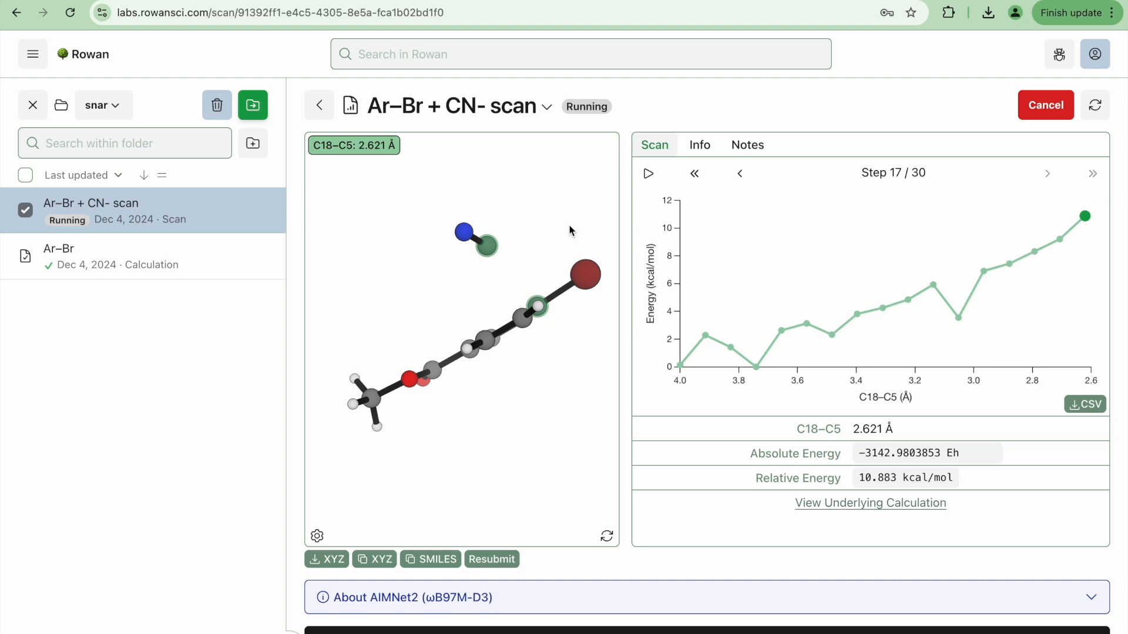
Step: Check the running scan's coordinate and calculation details, and play through the geometries up to the newest point
click(700, 145)
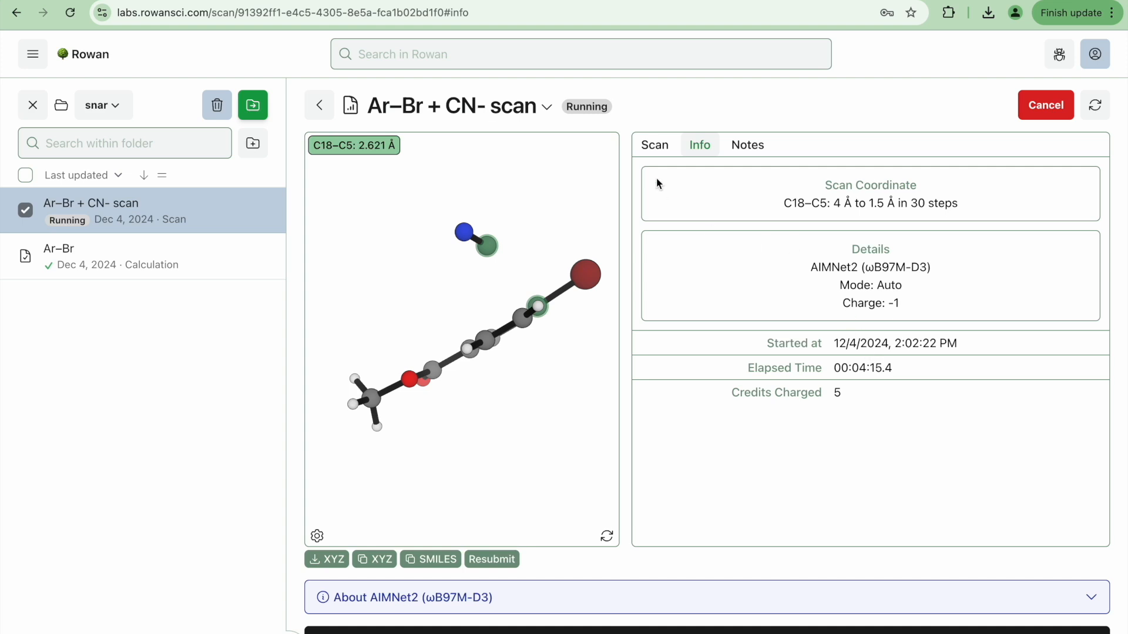
click(655, 147)
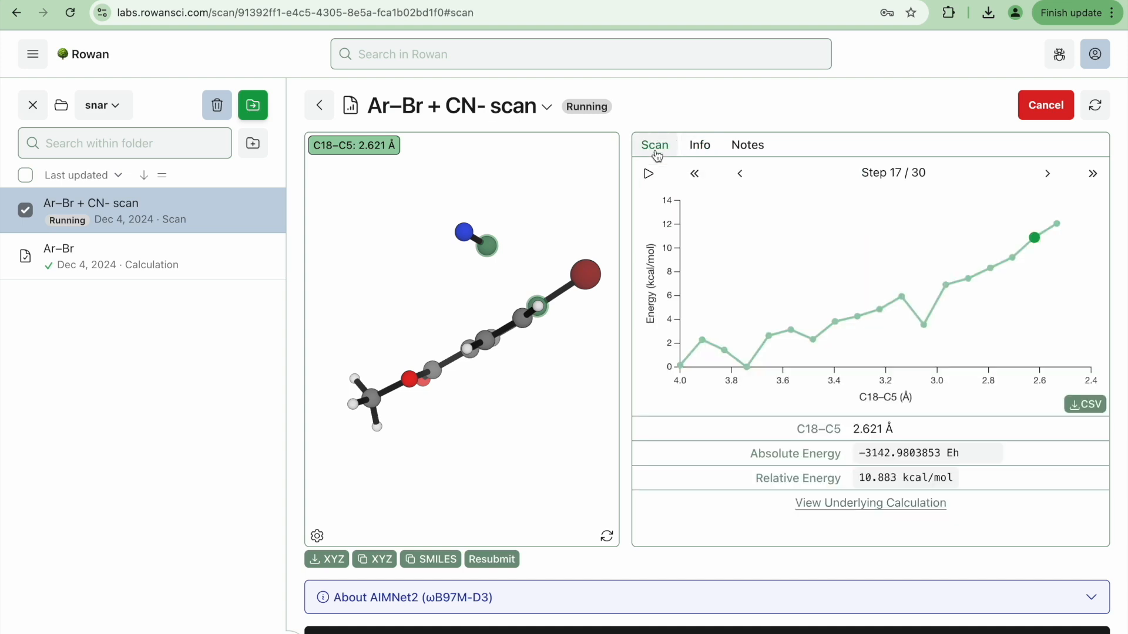
key(Right)
drag(541, 214, 544, 267)
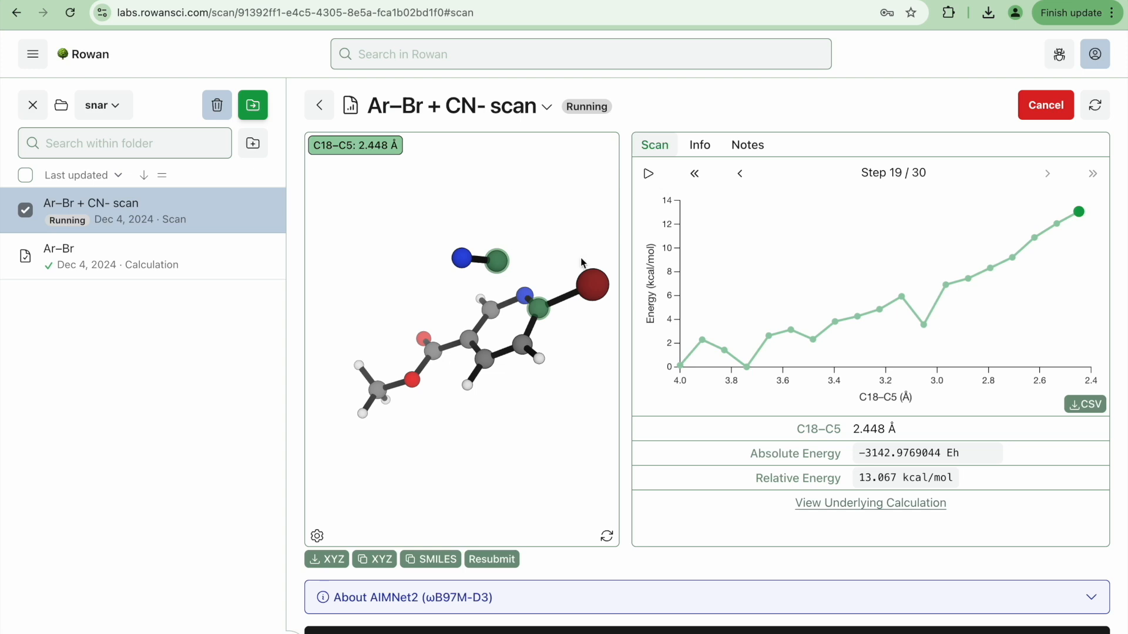
drag(581, 259, 565, 230)
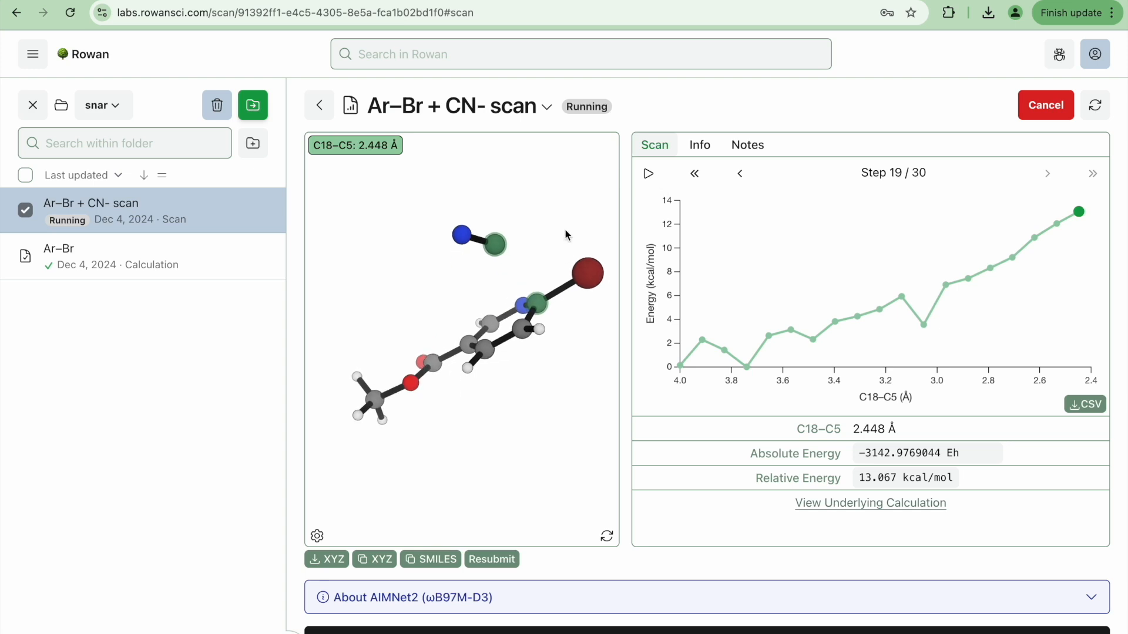
click(649, 175)
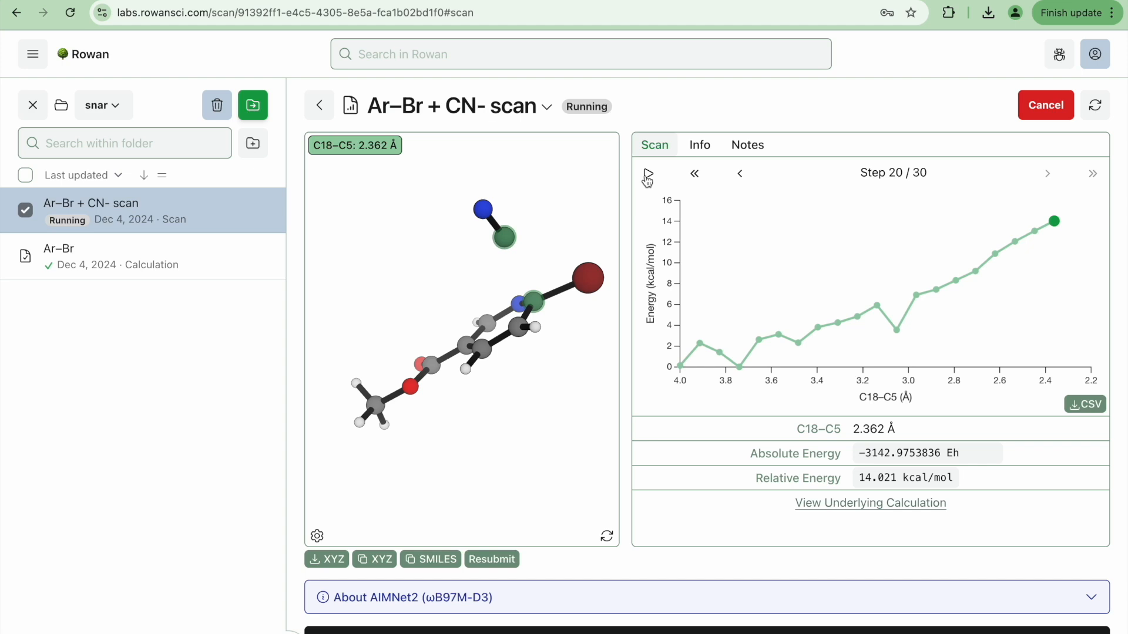
click(648, 176)
key(Right)
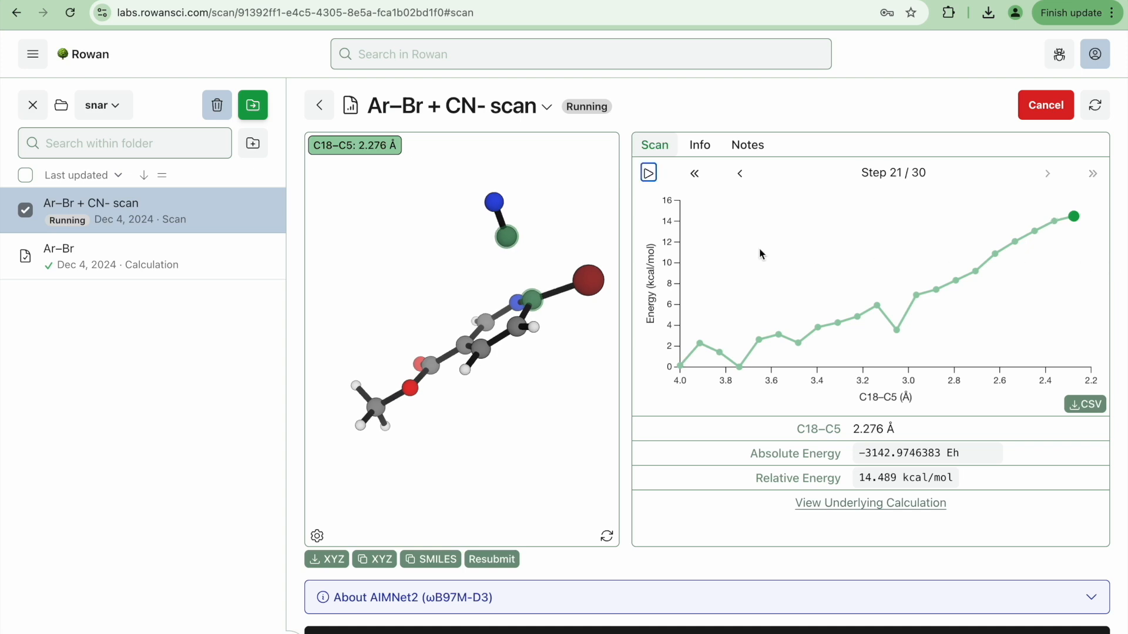
Step: Plot the distance between the ring carbon and bromine alongside the scan energy
drag(587, 326, 565, 340)
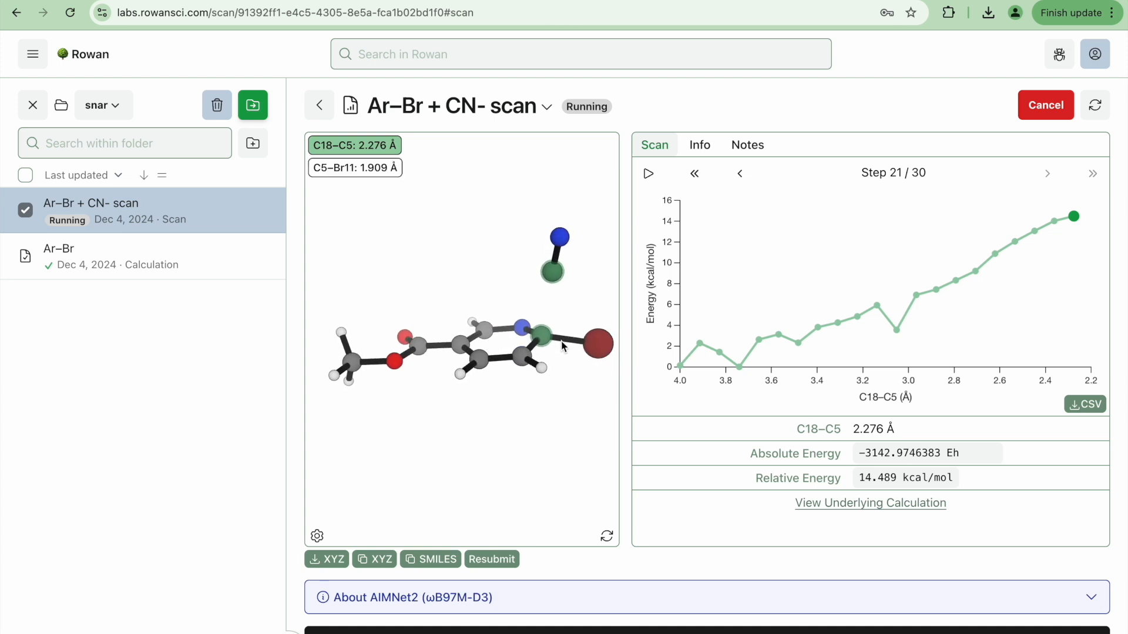
double_click(561, 301)
click(542, 335)
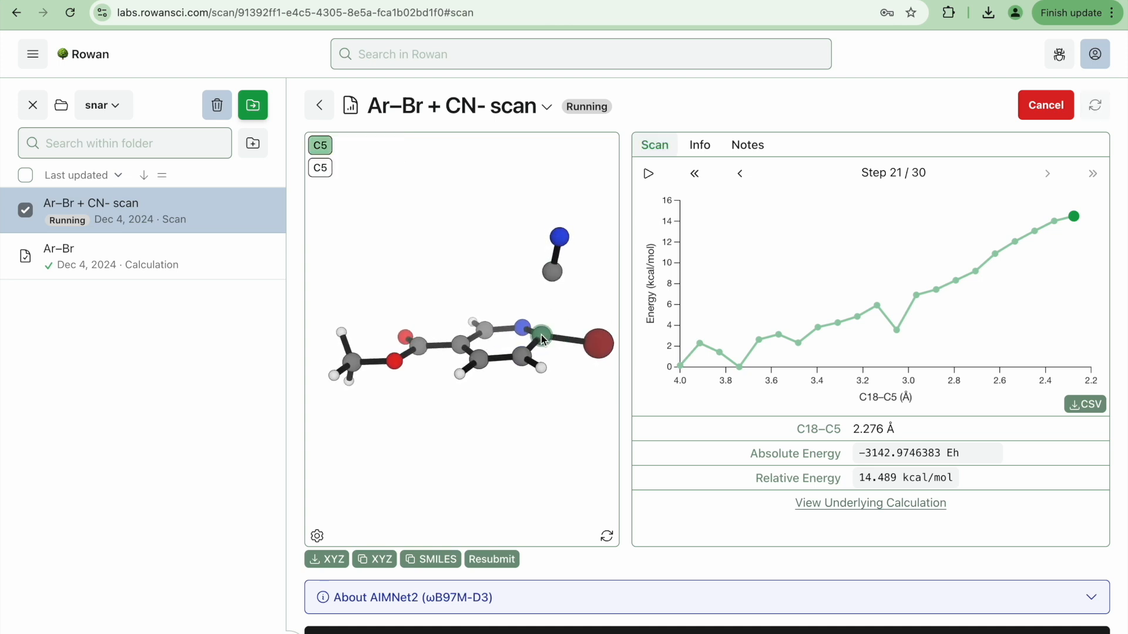
click(595, 342)
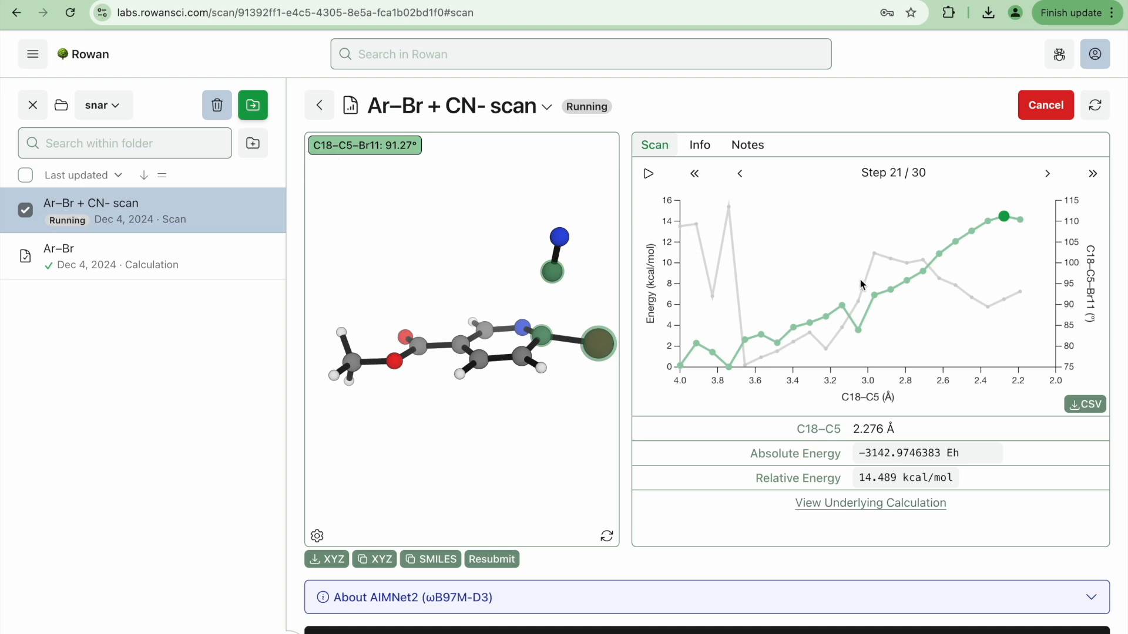
click(551, 273)
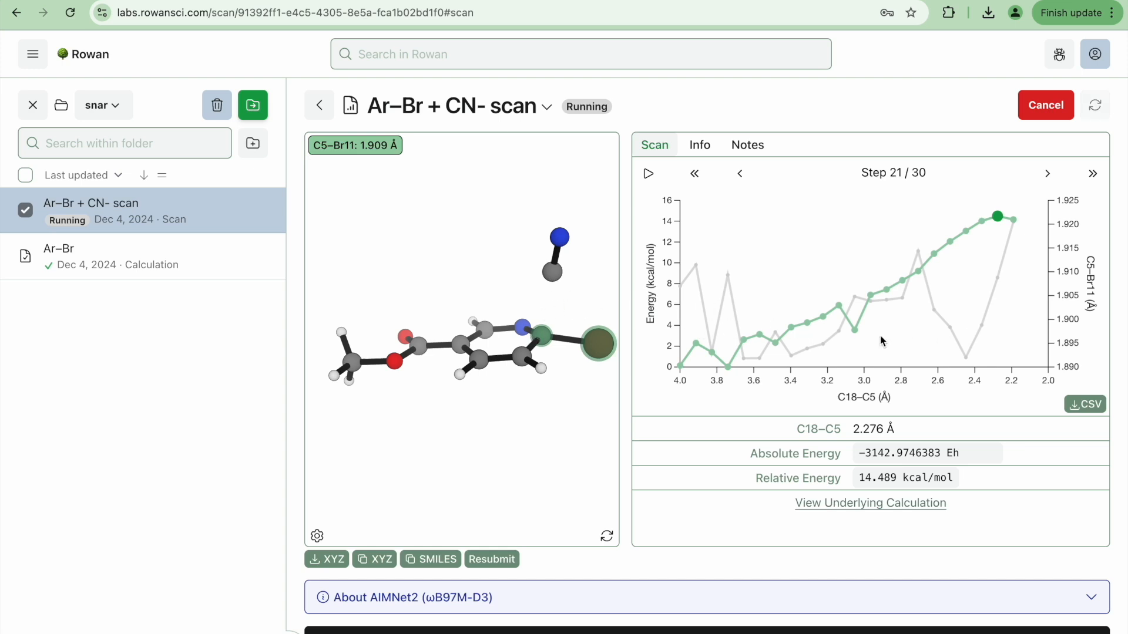
double_click(556, 306)
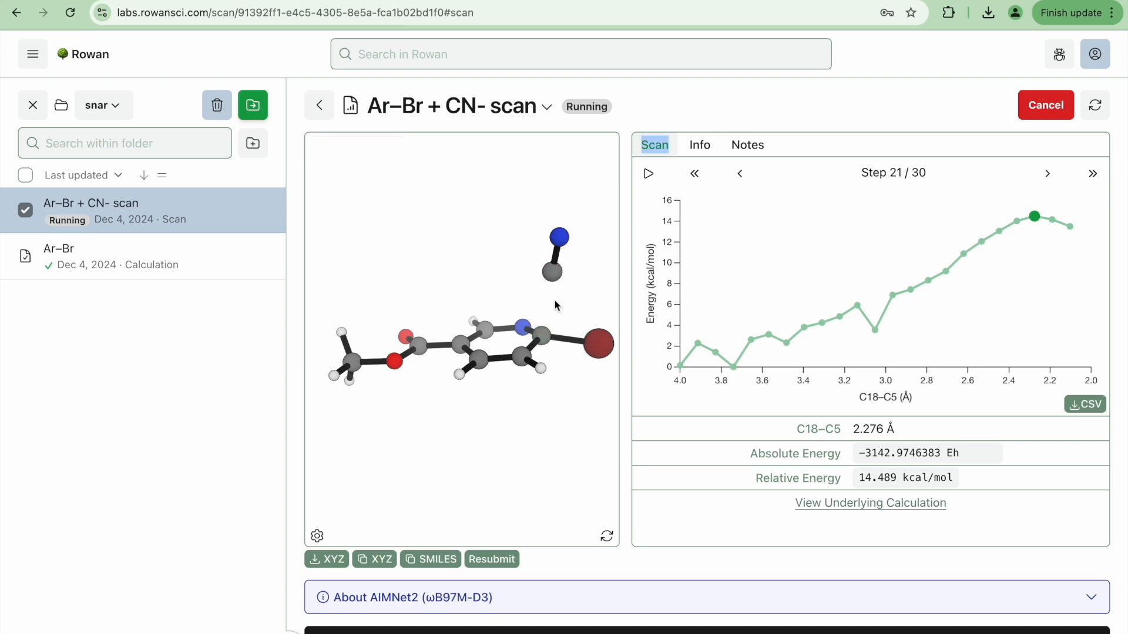
click(543, 337)
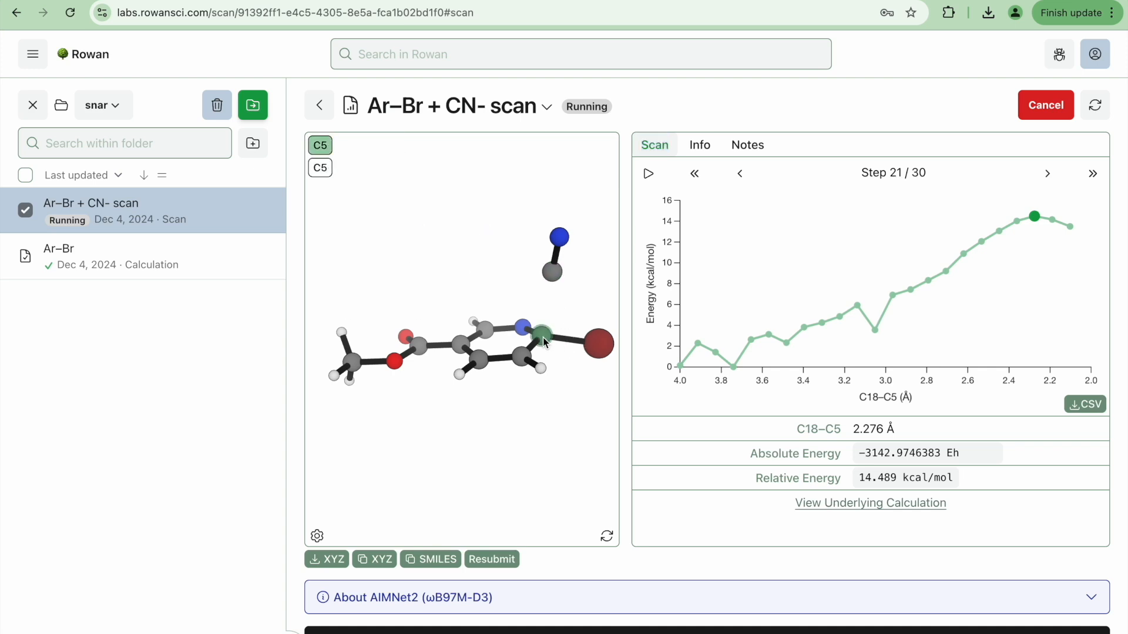
click(597, 344)
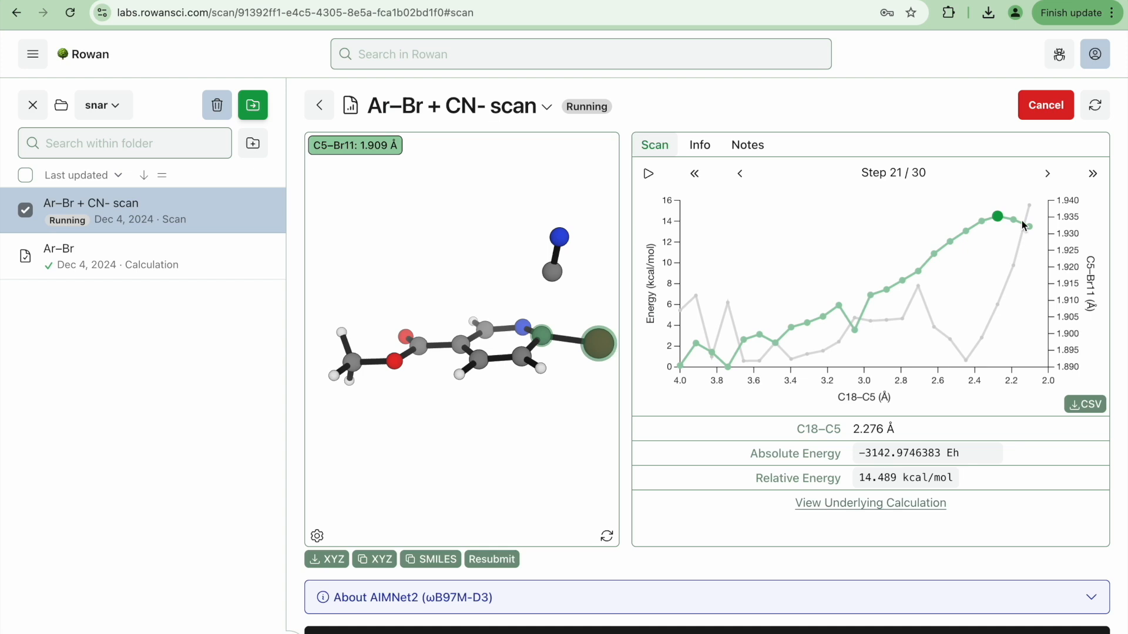
Step: Clear the carbon–bromine selection and inspect the distance between the cyanide carbon and ring carbon at the newest scan point
click(546, 450)
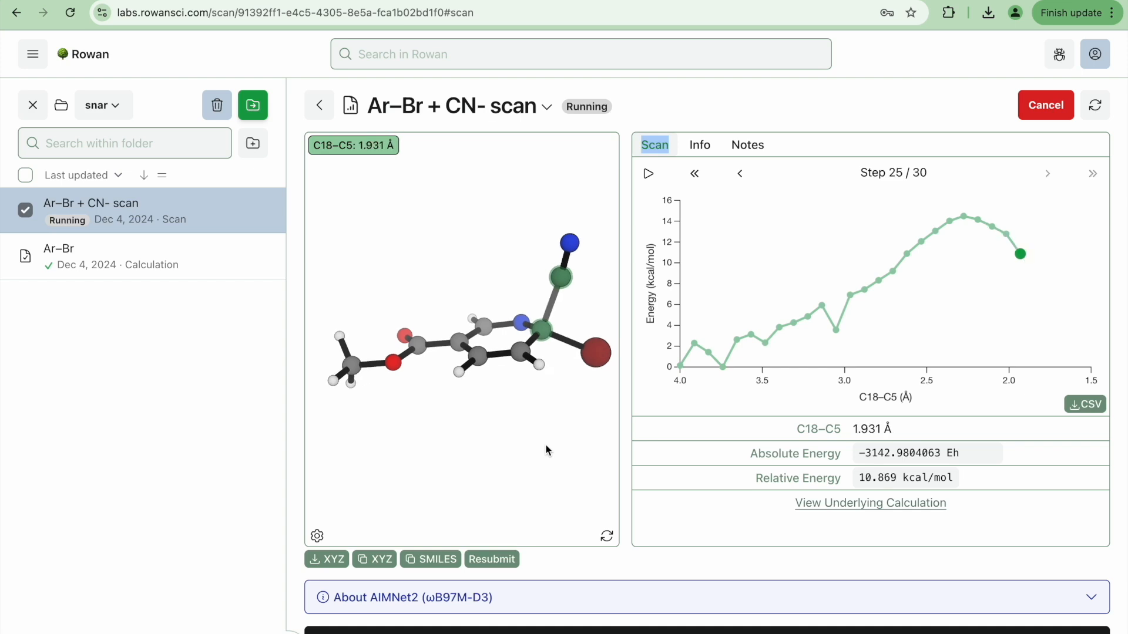
mouse_move(552, 304)
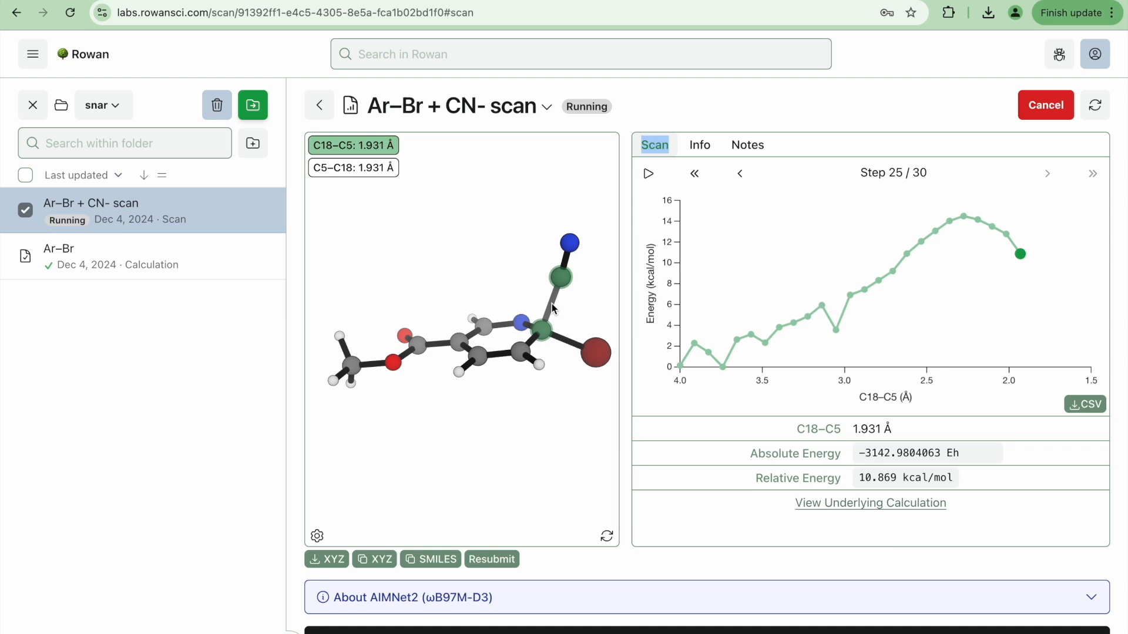
Step: Clear the duplicate carbon–carbon distance selection and examine the newest scan geometries around the reacting ring carbon from several angles
scroll(551, 305, down, 2)
click(568, 306)
drag(568, 306, 564, 299)
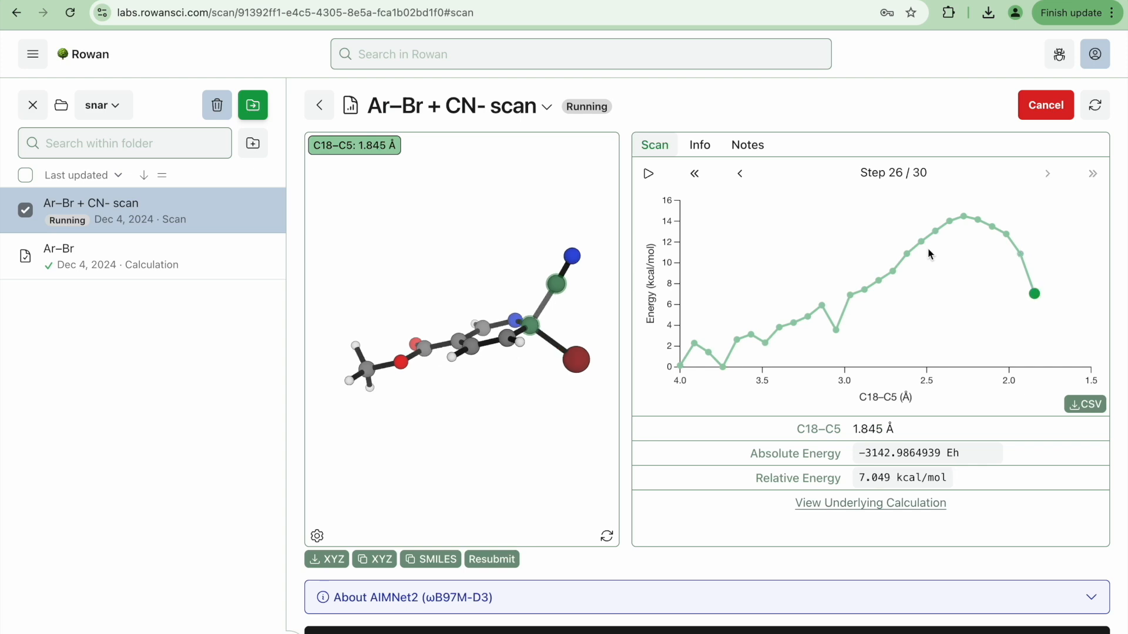
drag(586, 329, 554, 315)
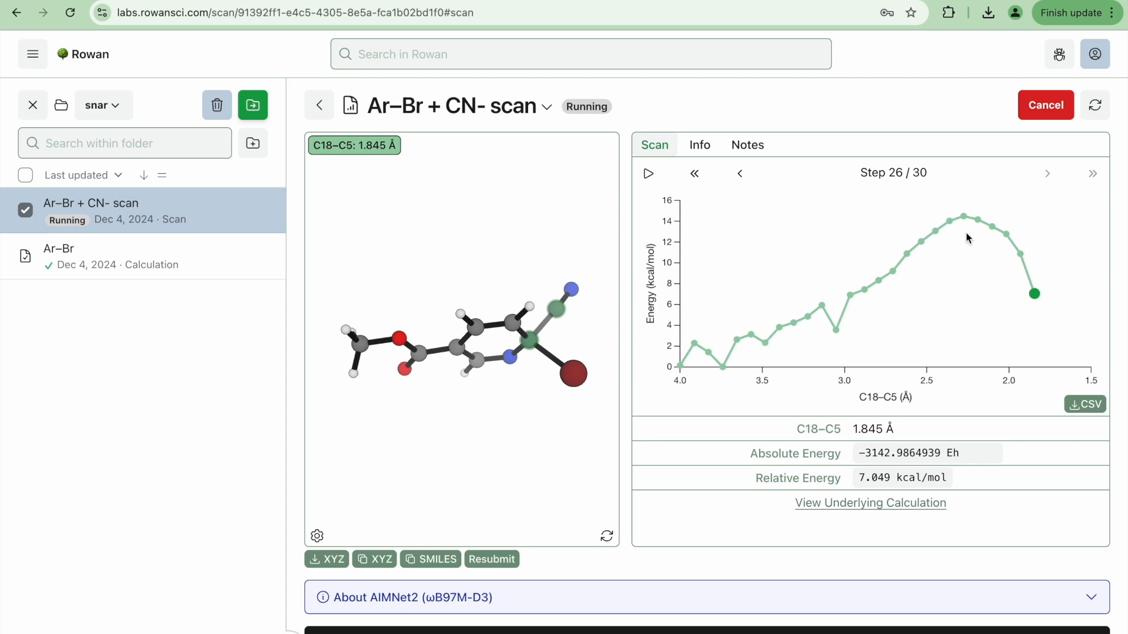
drag(523, 381, 514, 434)
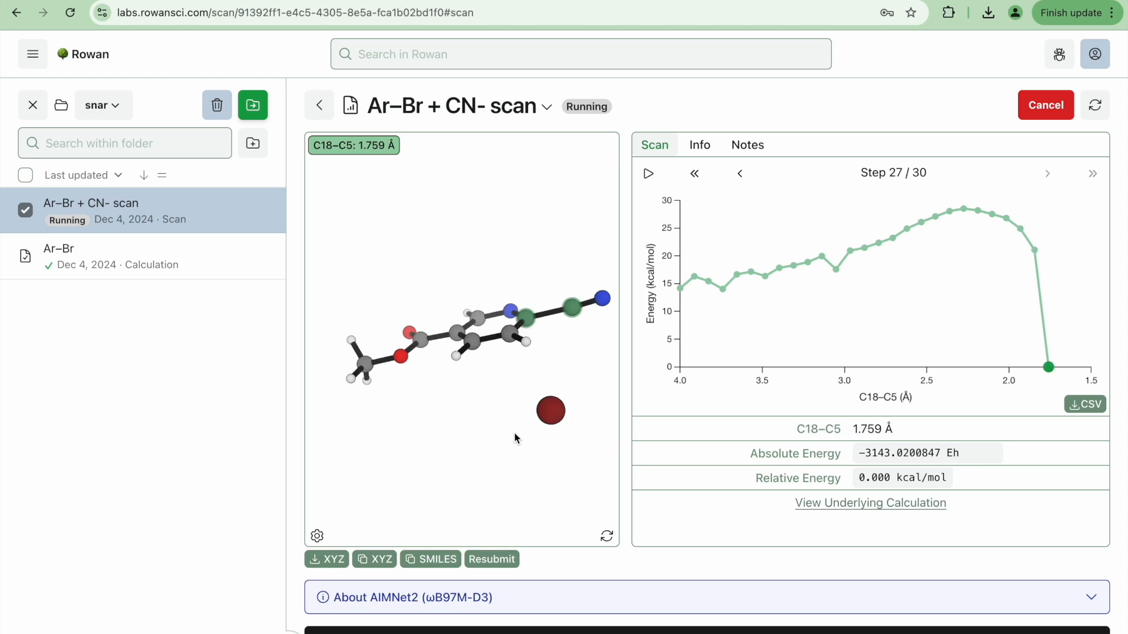
drag(581, 361, 565, 382)
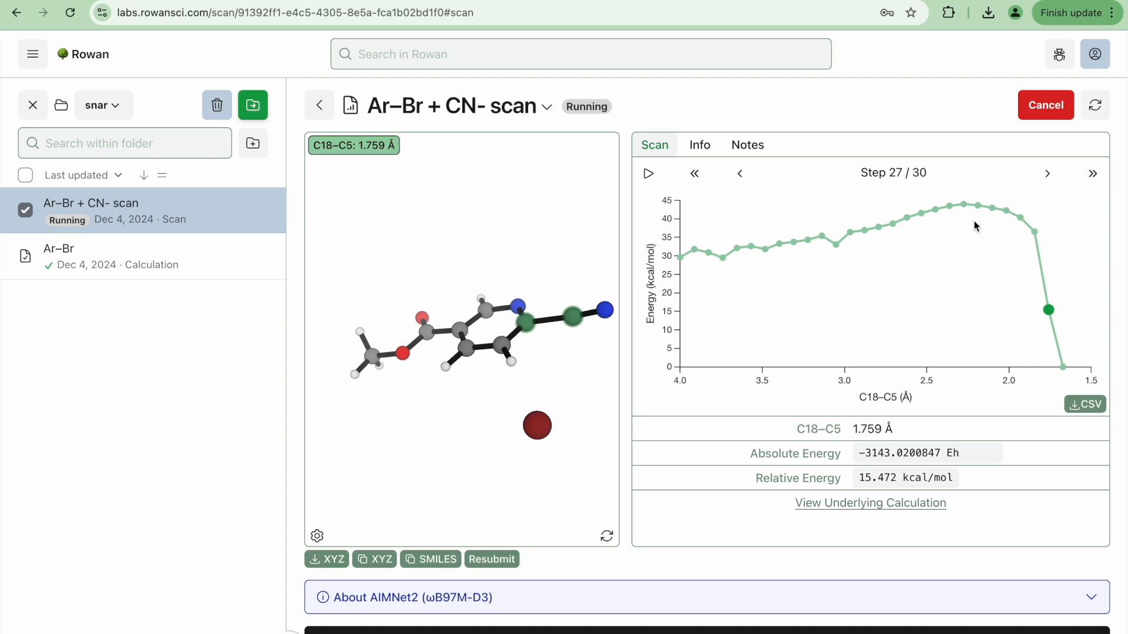
Step: Select the highest-energy scan point and compare its geometry and energy with the neighbouring points
click(964, 205)
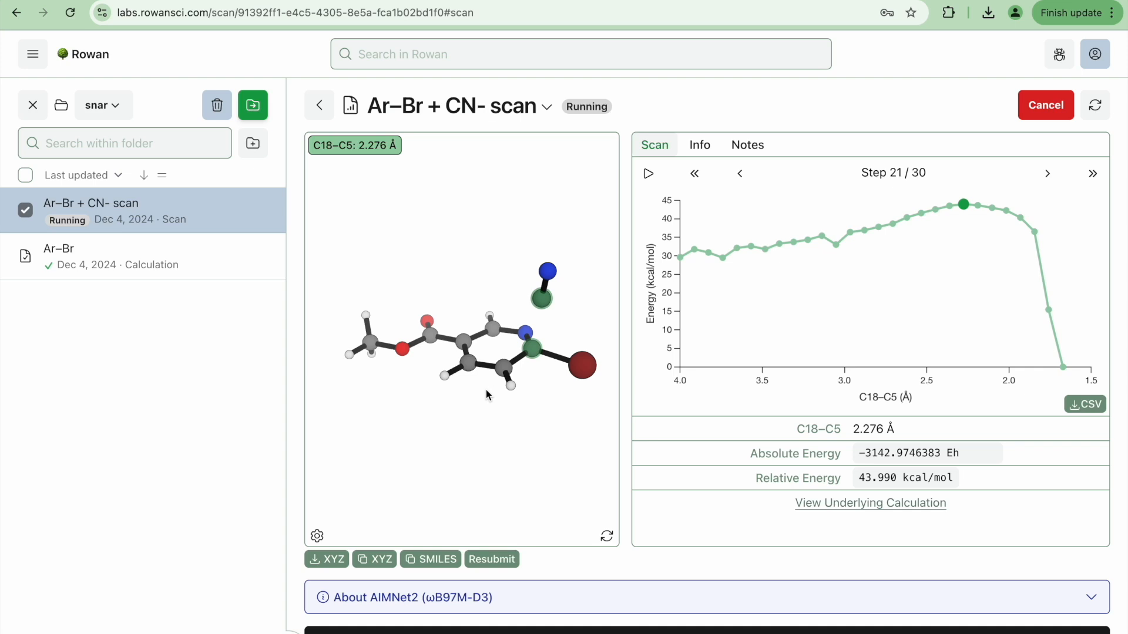
drag(528, 441, 566, 410)
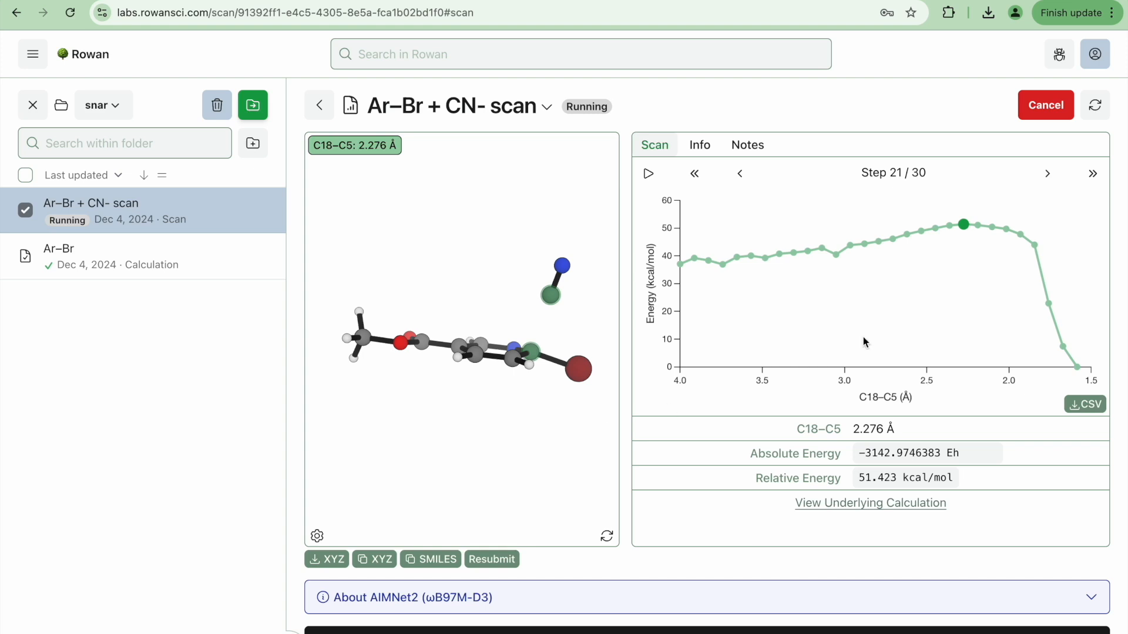
key(Right)
key(Left)
key(Left)
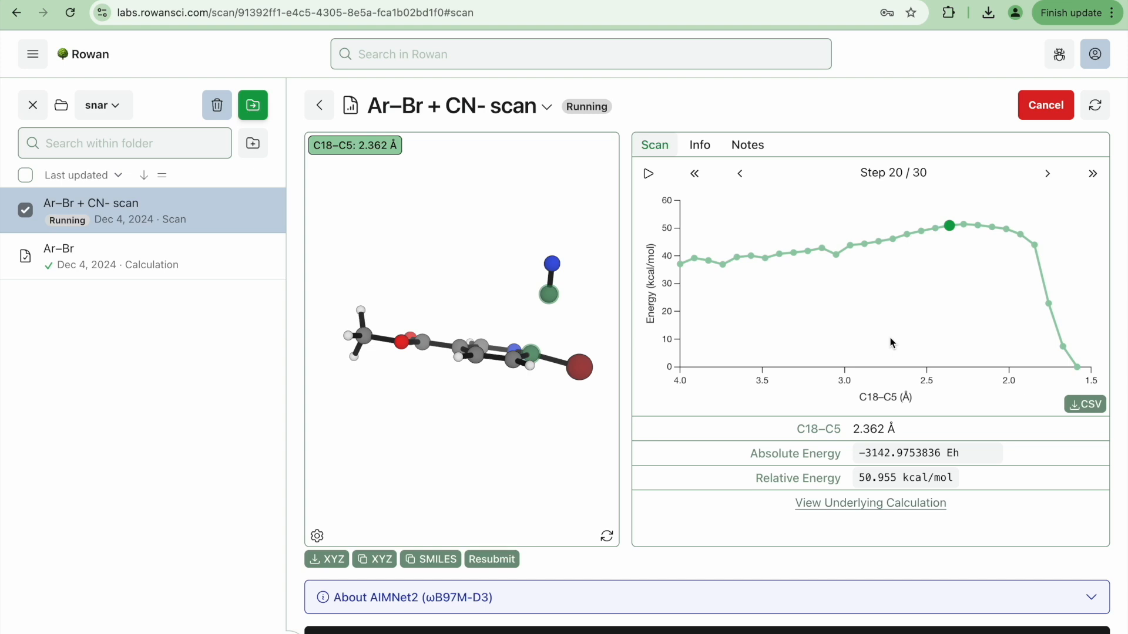
key(Right)
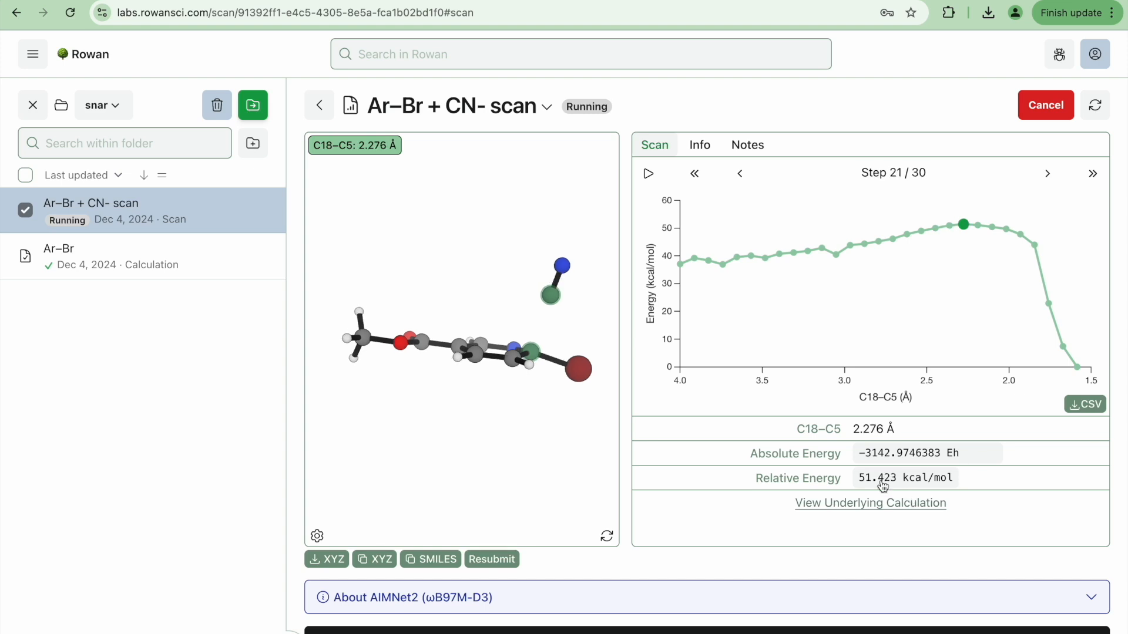
key(Right)
key(Left)
key(Left)
key(Right)
key(Right)
key(Left)
key(Left)
key(Left)
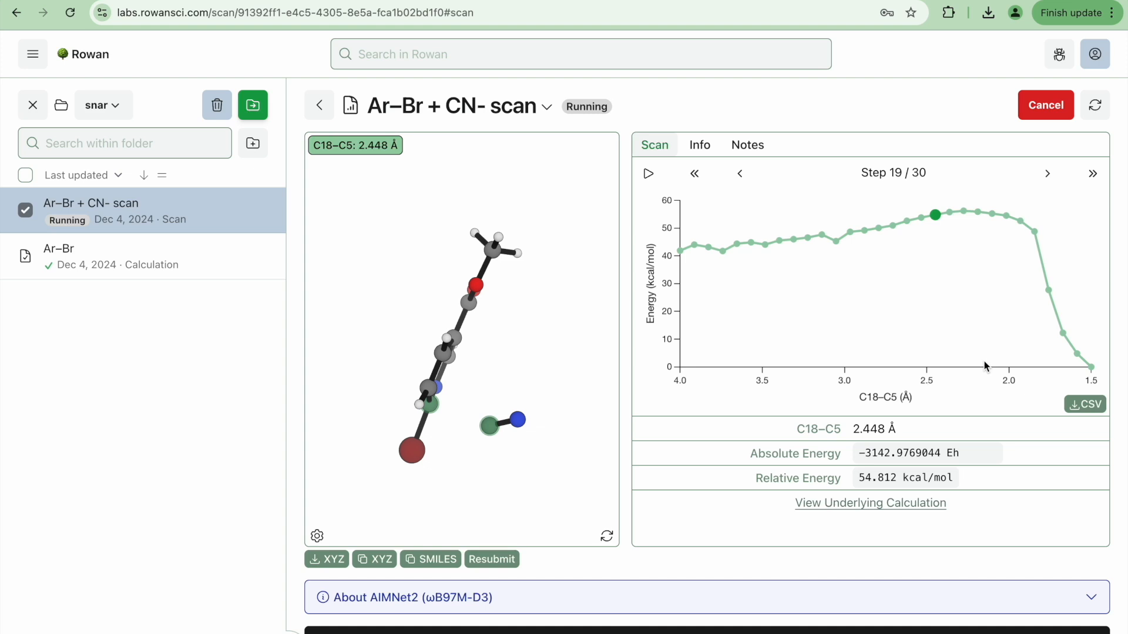
Step: Resubmit the highest-energy scan point, step 21, as a calculation named "Ar–Br + CN- TS"
key(Right)
key(Right)
key(Right)
key(Left)
key(Left)
key(Right)
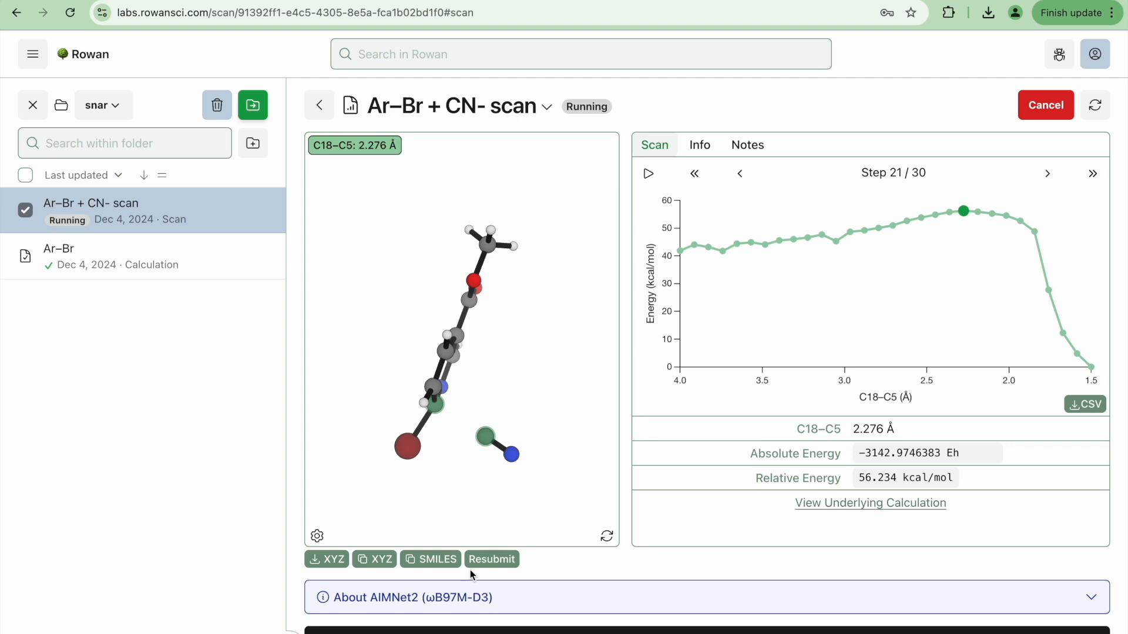
click(489, 563)
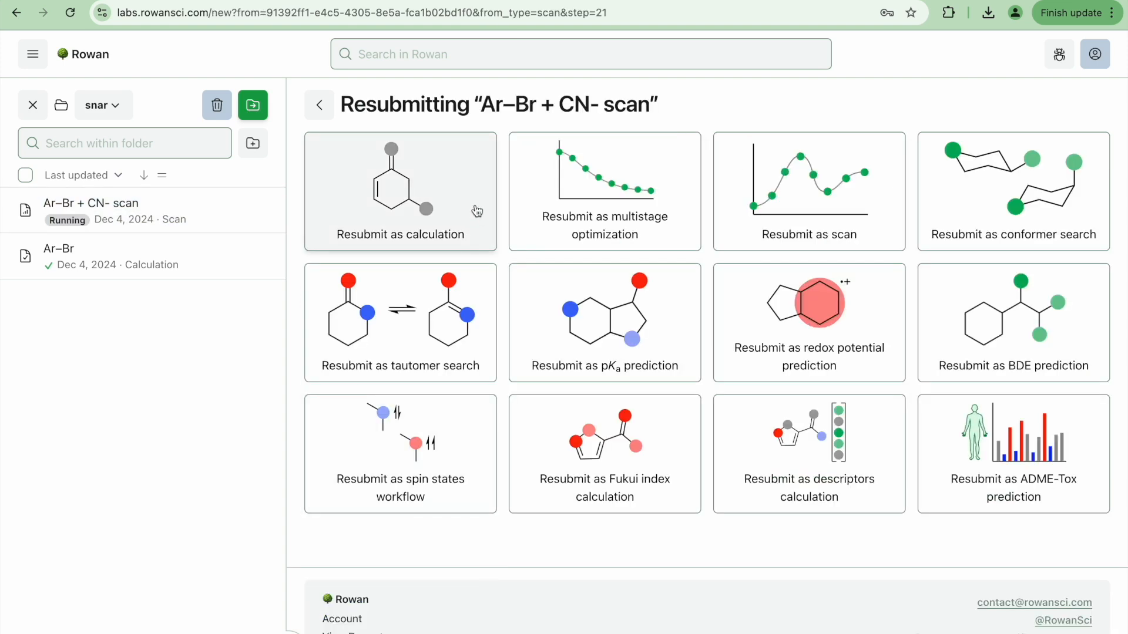
click(446, 200)
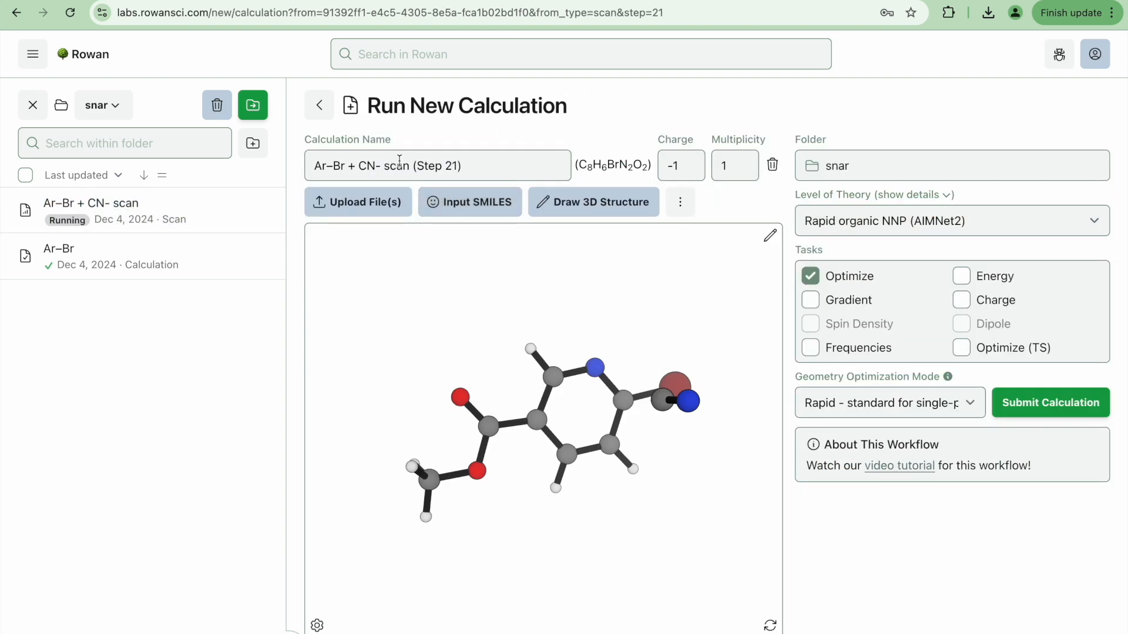
drag(548, 442, 509, 390)
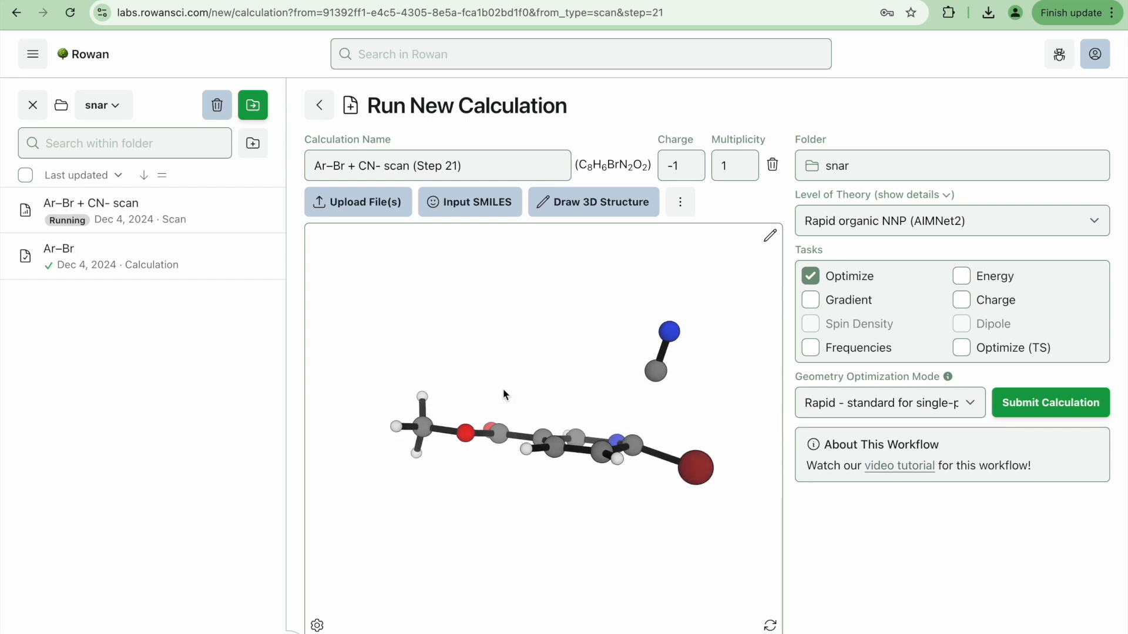
drag(384, 168, 529, 170)
text(TS)
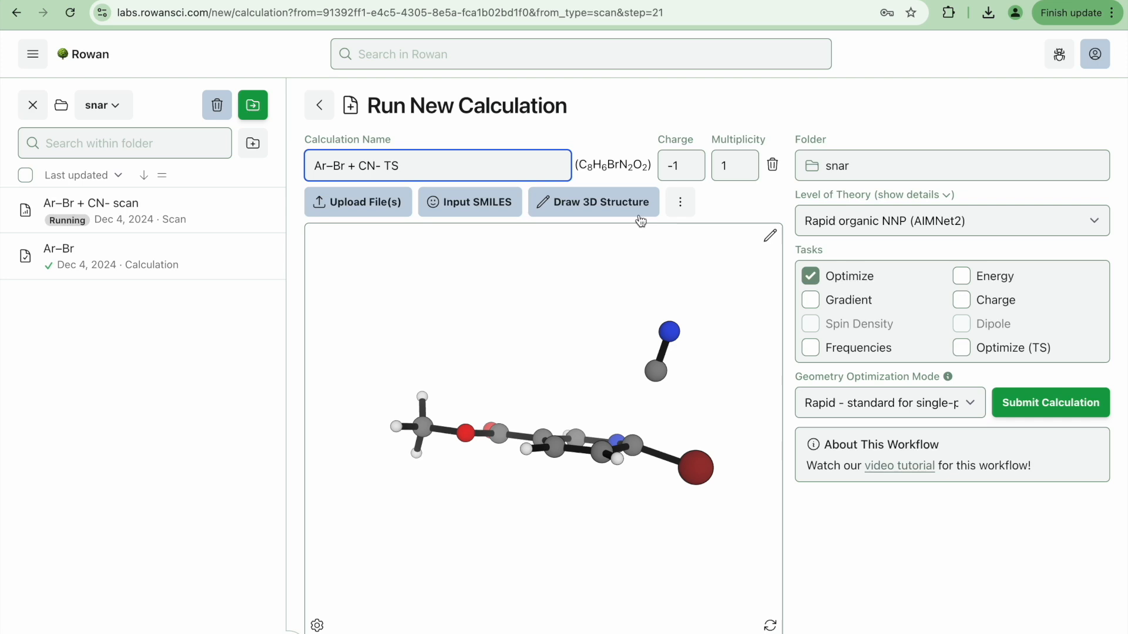
Step: Replace the Optimize task with Optimize (TS) and Frequencies, and submit the calculation
click(811, 278)
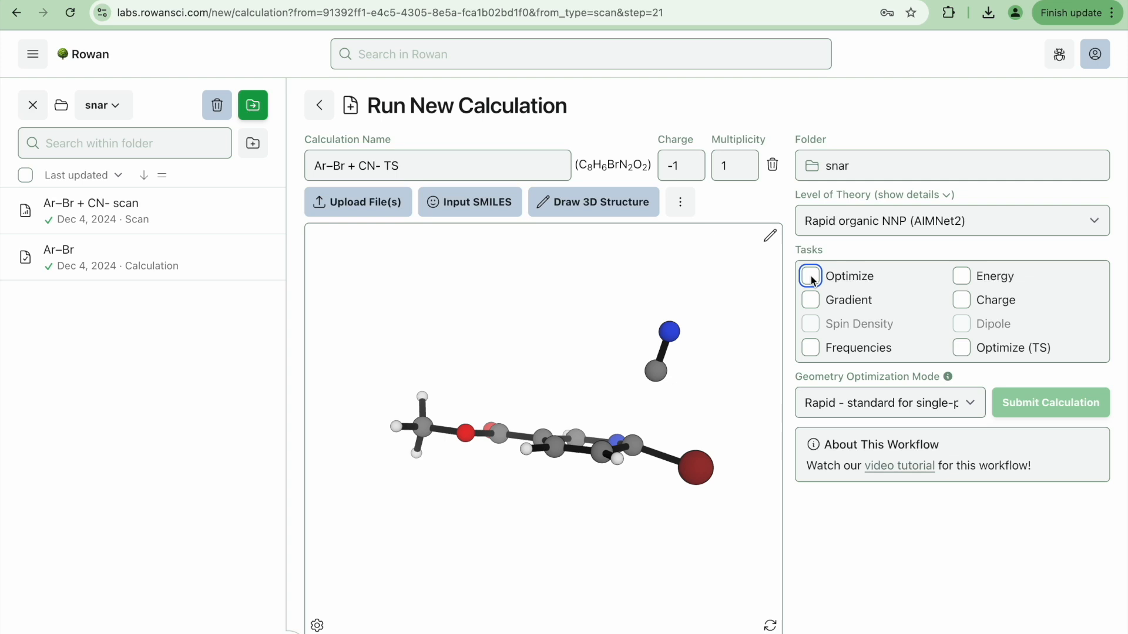
click(960, 349)
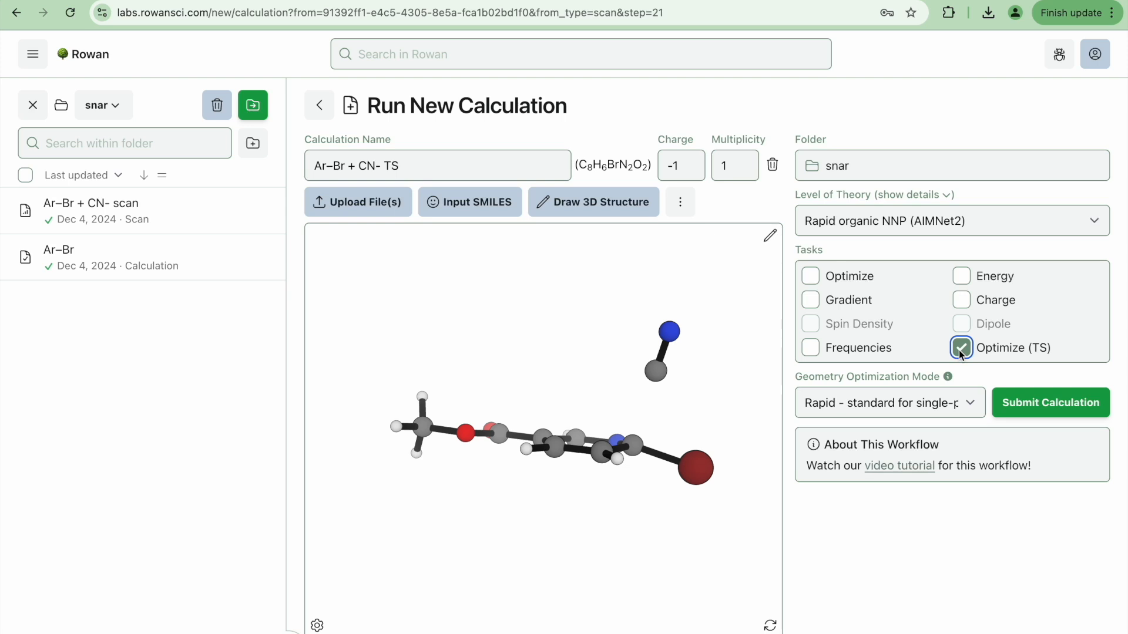
click(811, 349)
mouse_move(674, 405)
mouse_down()
mouse_move(657, 453)
mouse_move(707, 405)
mouse_move(687, 407)
mouse_move(673, 456)
mouse_move(680, 416)
mouse_up()
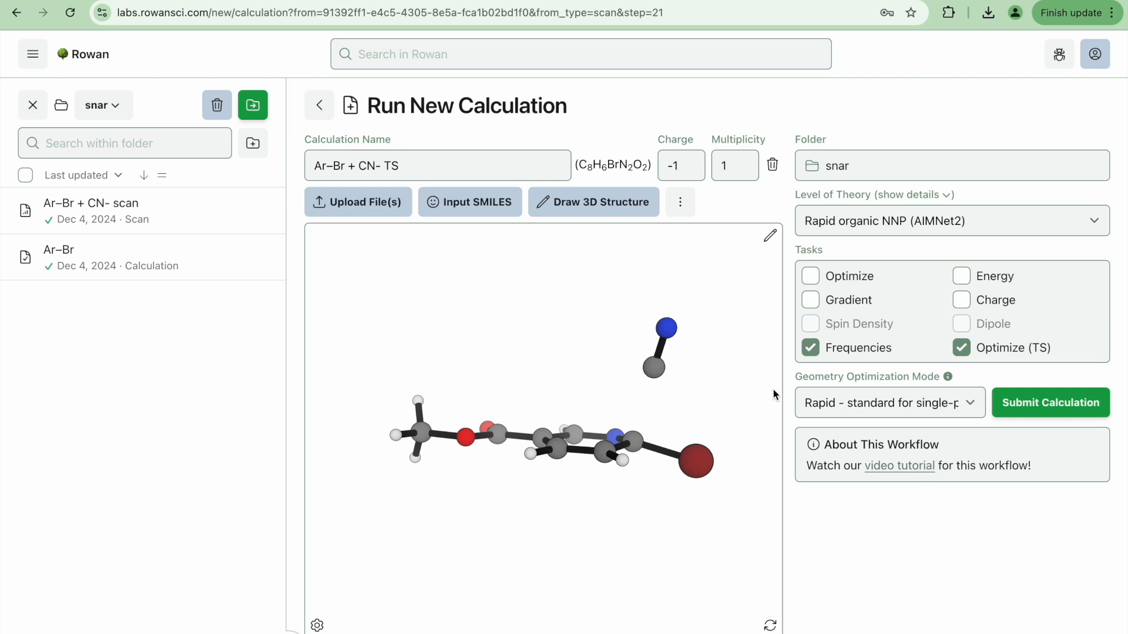
click(1038, 405)
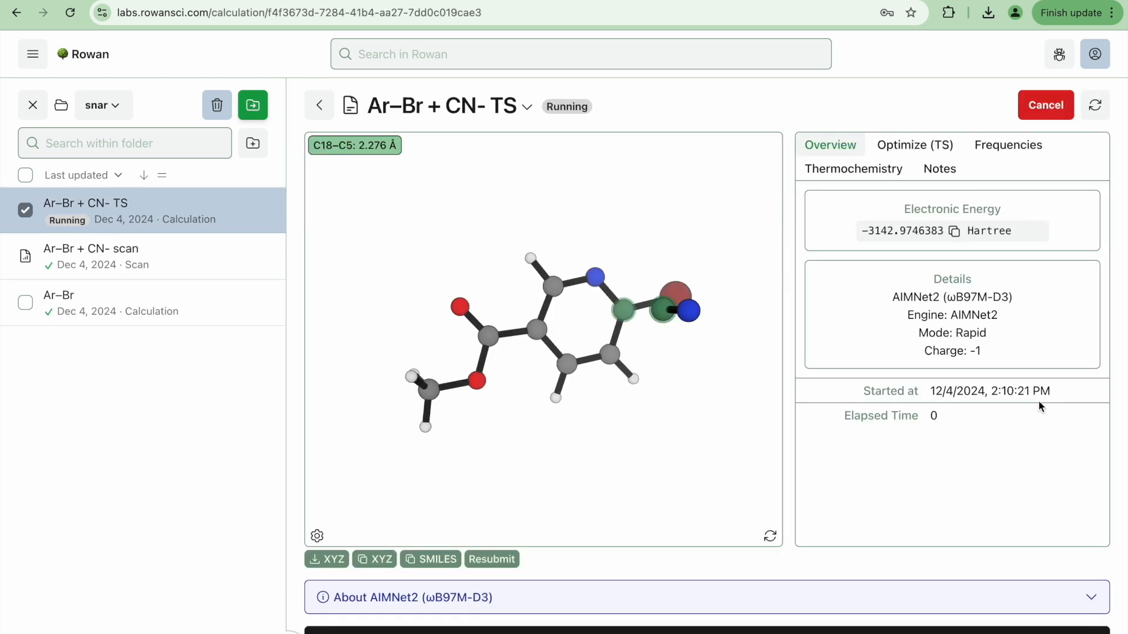
drag(696, 340, 693, 264)
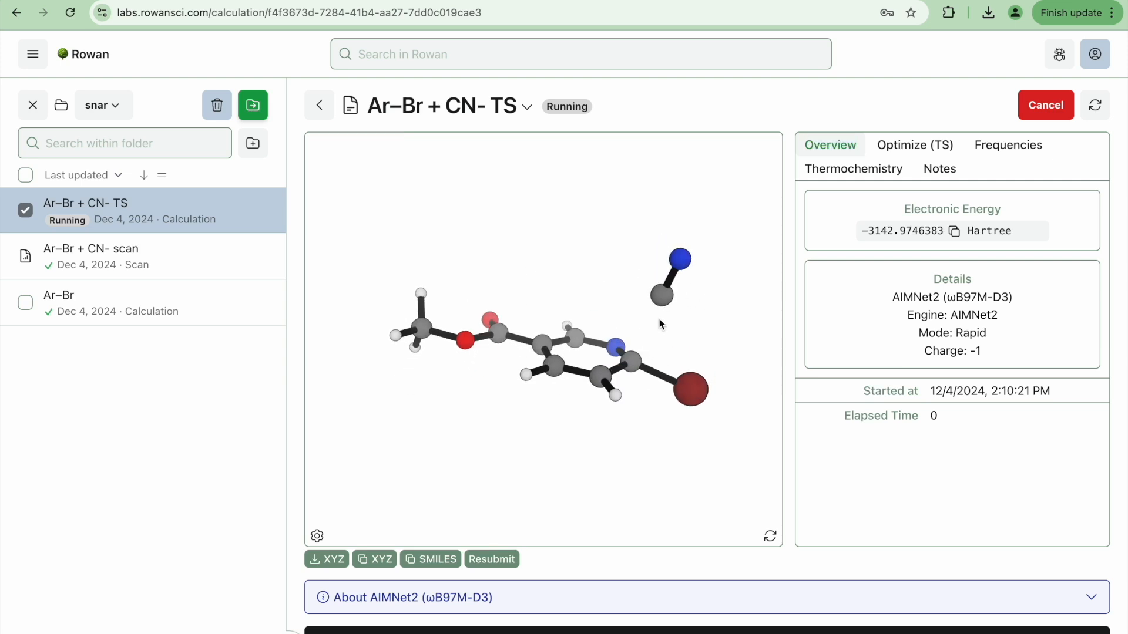
drag(703, 315, 689, 313)
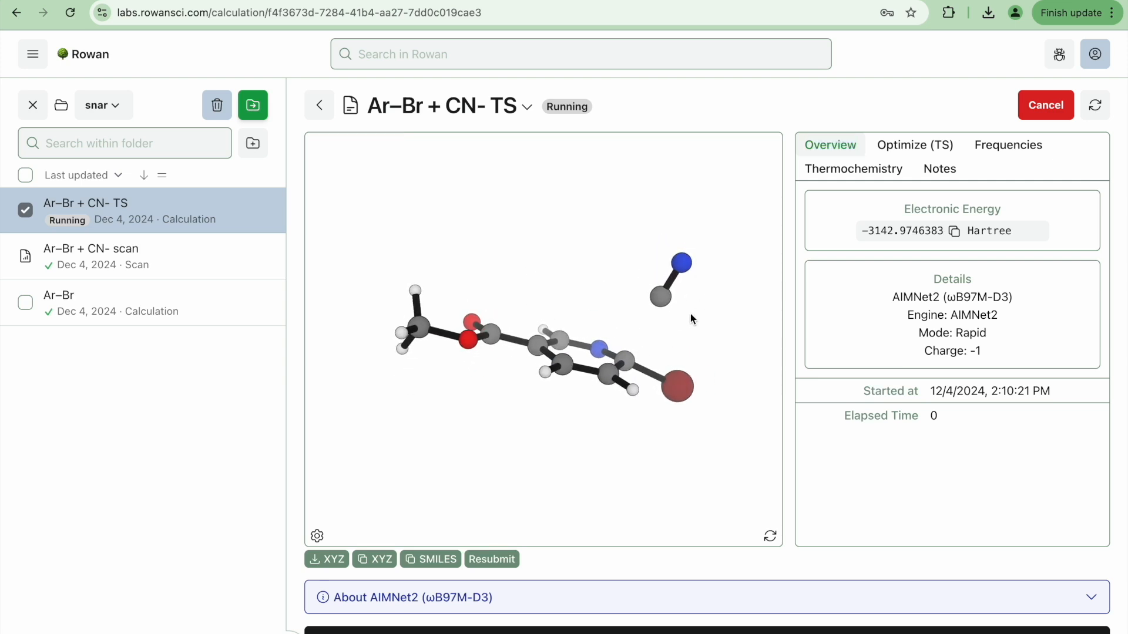
Step: Reopen the Ar–Br + CN- scan and play through all its geometries from step 1 to step 30
click(118, 259)
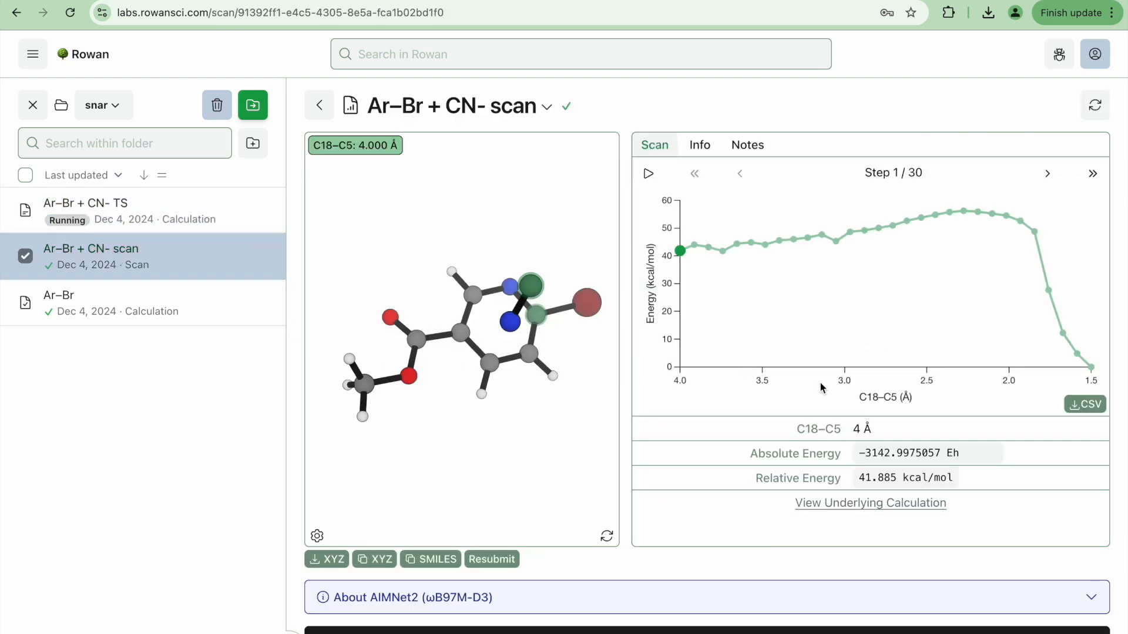
drag(517, 302, 456, 446)
click(649, 174)
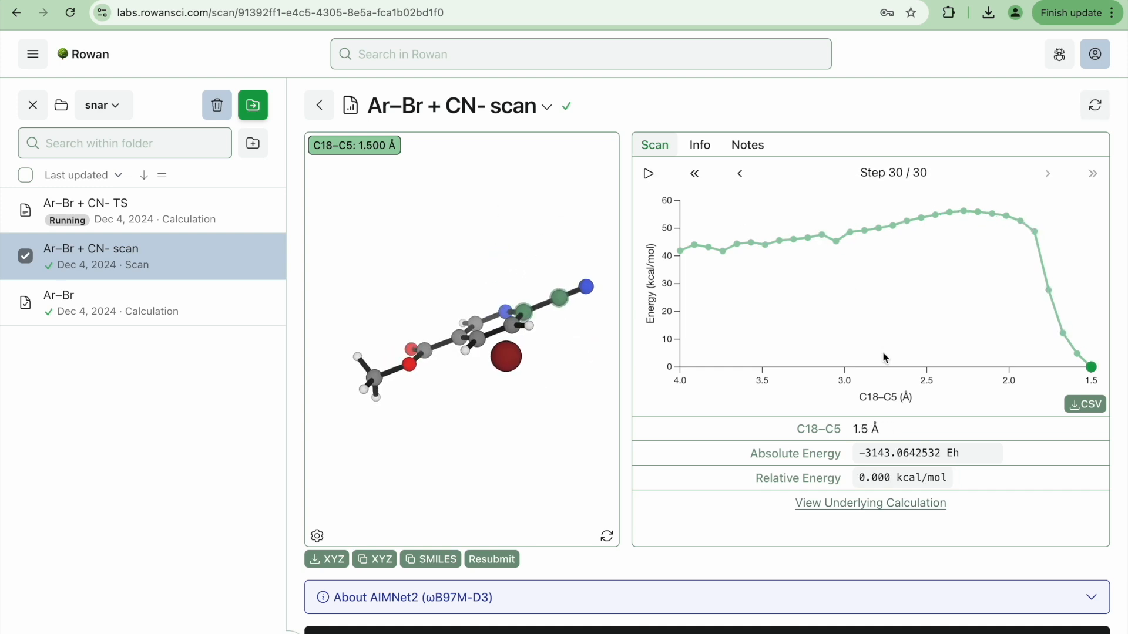
drag(519, 434, 573, 455)
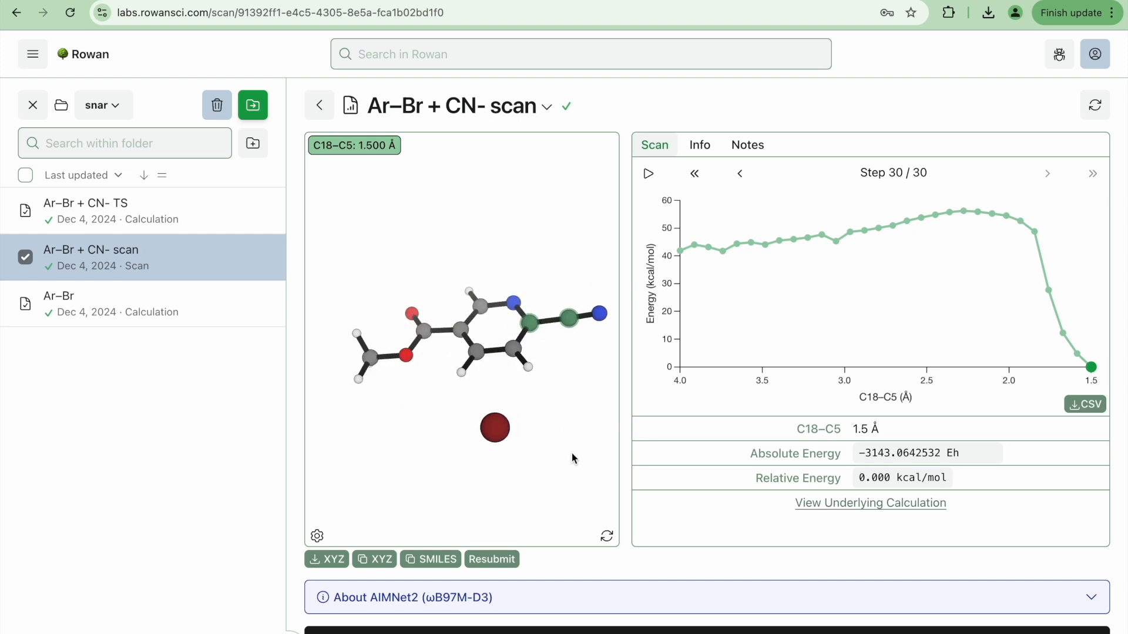
Step: Step through the scan from step 17 over the energy maximum to step 30, comparing the geometries before and after bromide leaves
click(907, 222)
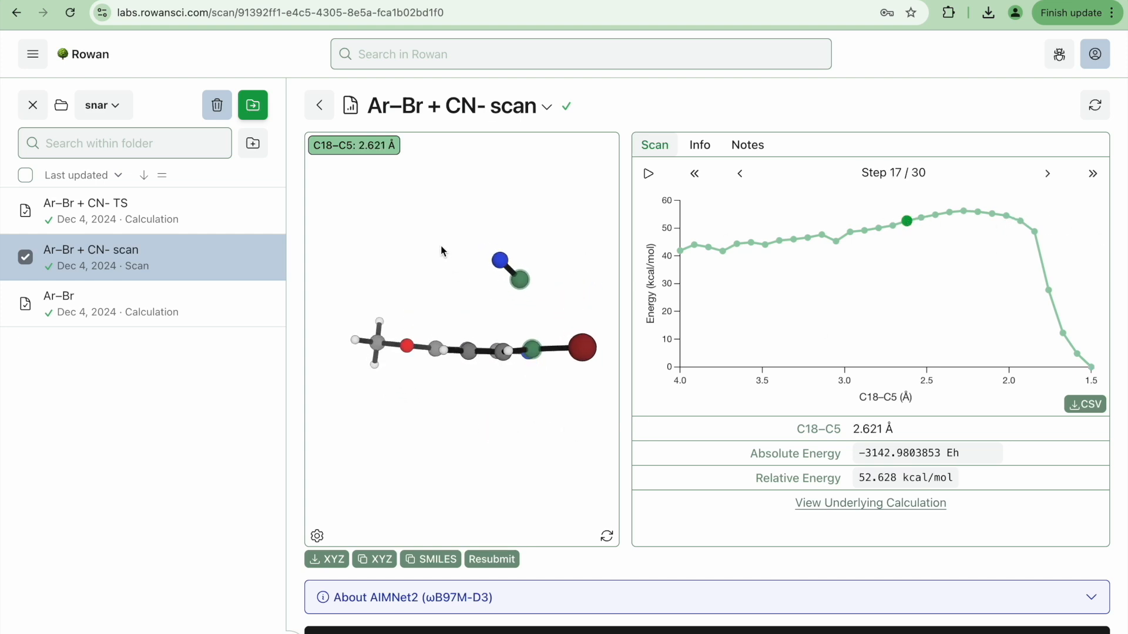
key(Right)
key(Right)
key(Right)
key(Right)
key(Right)
key(Right)
key(Right)
key(Right)
key(Right)
key(Right)
key(Right)
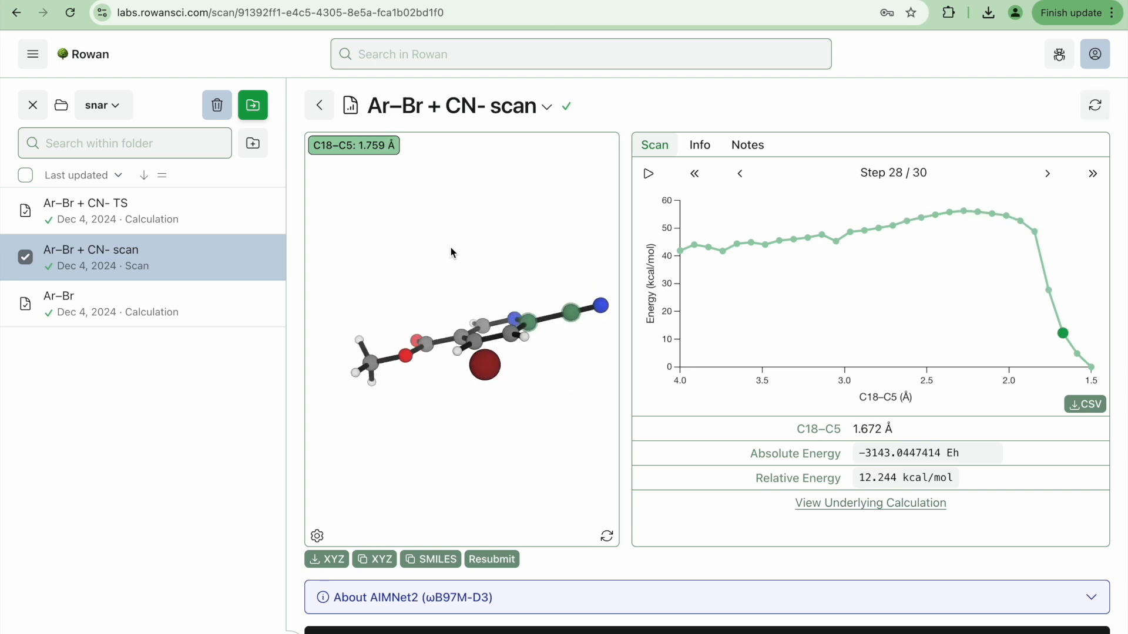
key(Left)
key(Left)
key(Left)
key(Right)
key(Right)
key(Right)
key(Right)
key(Right)
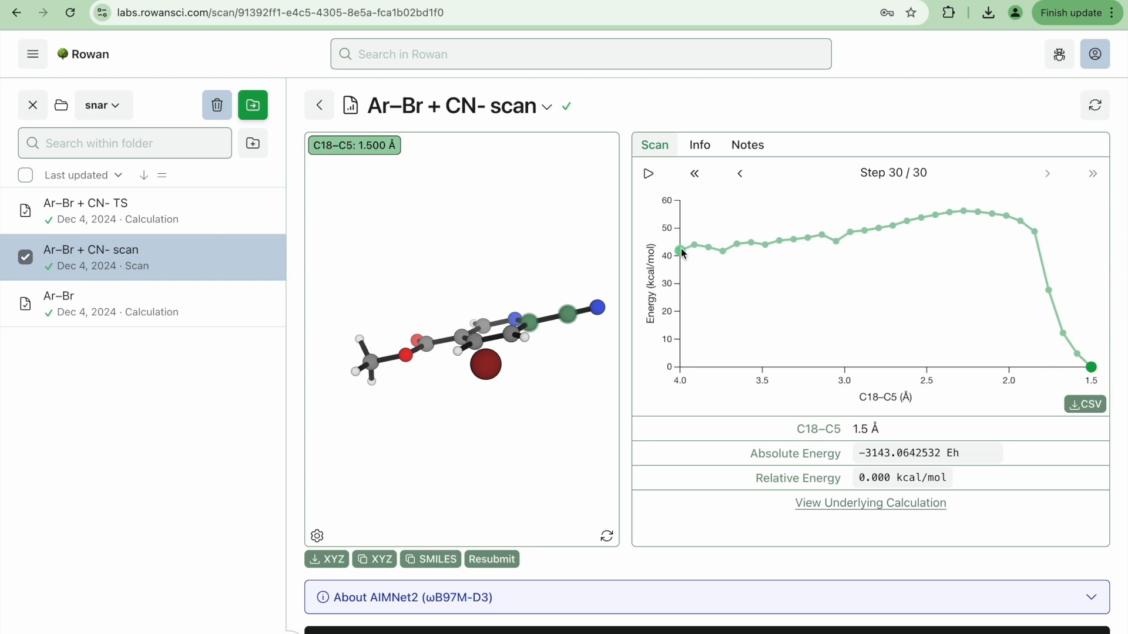
Step: Open the Ar–Br + CN- TS calculation and inspect the energy and C18–C5 distance profile of its transition-state optimization
mouse_move(89, 212)
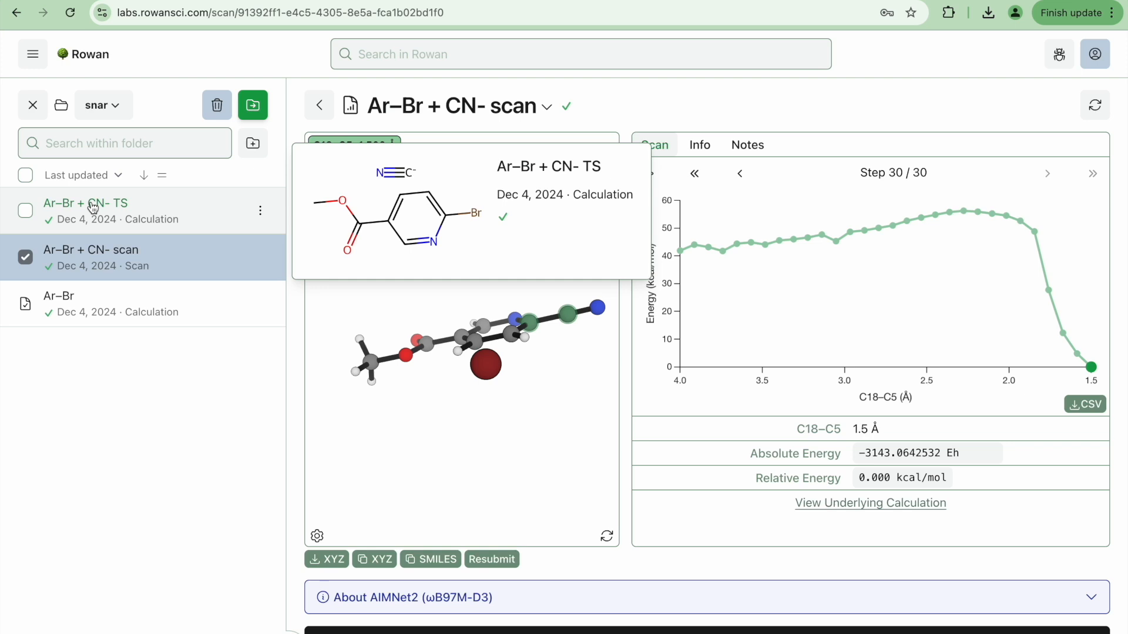
click(93, 208)
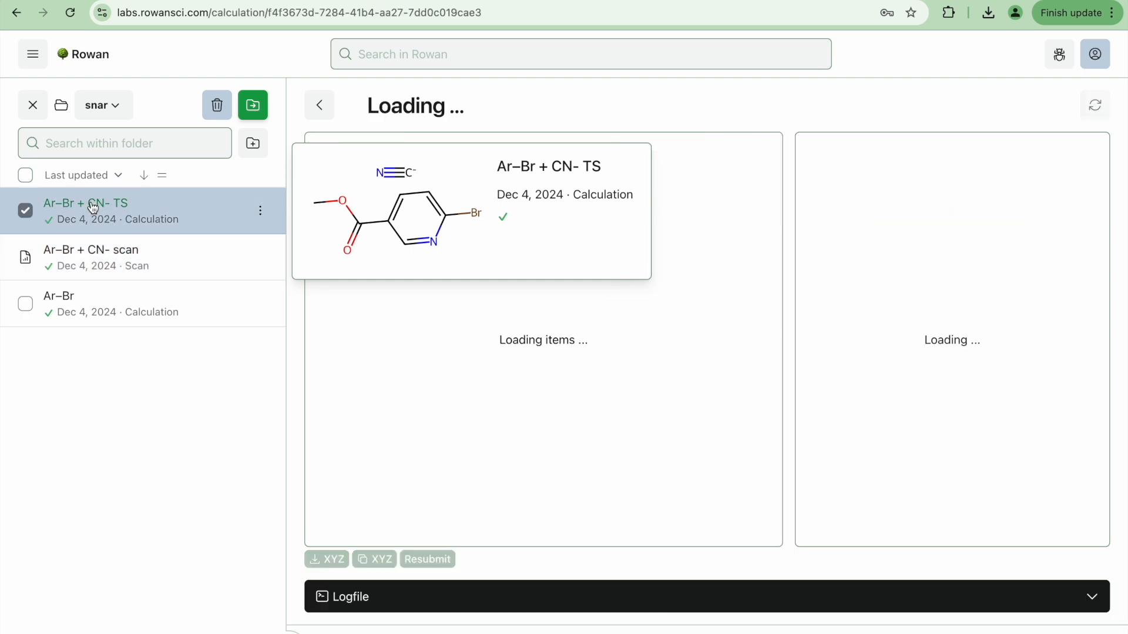
click(911, 153)
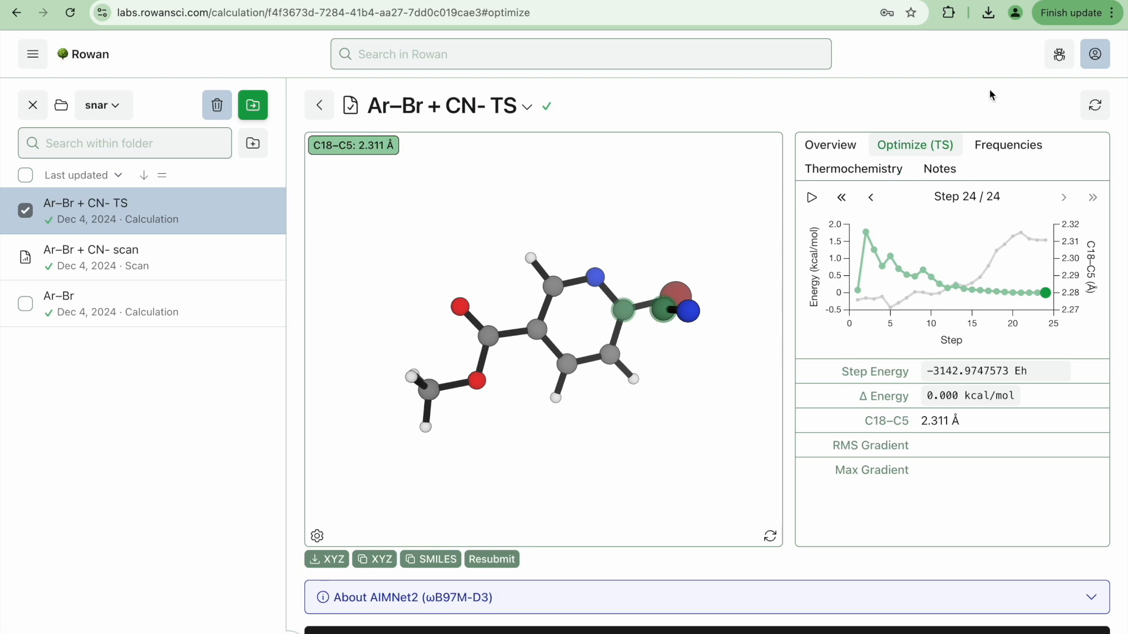
Step: Visualize the -214.3 cm-1 vibrational mode with a slightly larger amplitude and examine the motion from several angles
click(989, 148)
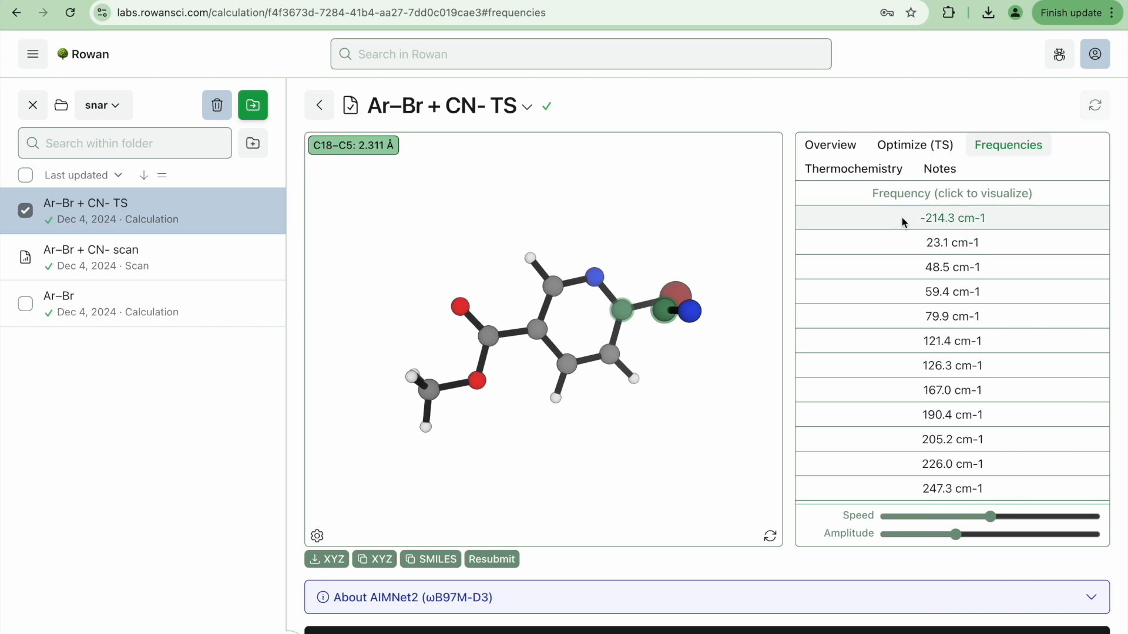
drag(717, 461, 674, 323)
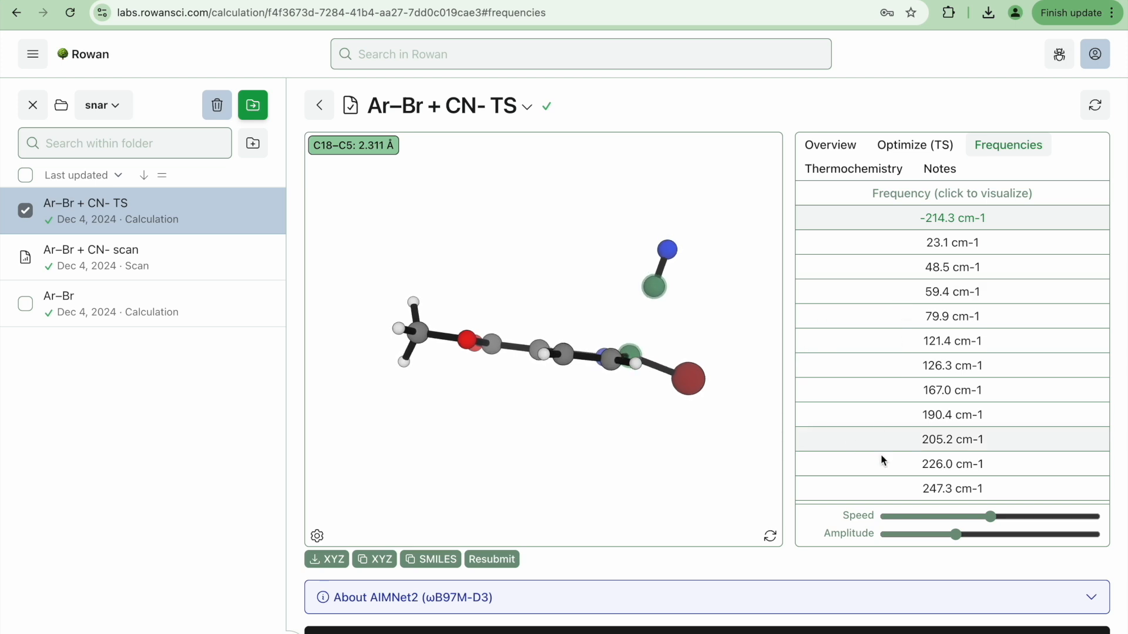
click(967, 535)
drag(968, 535, 972, 535)
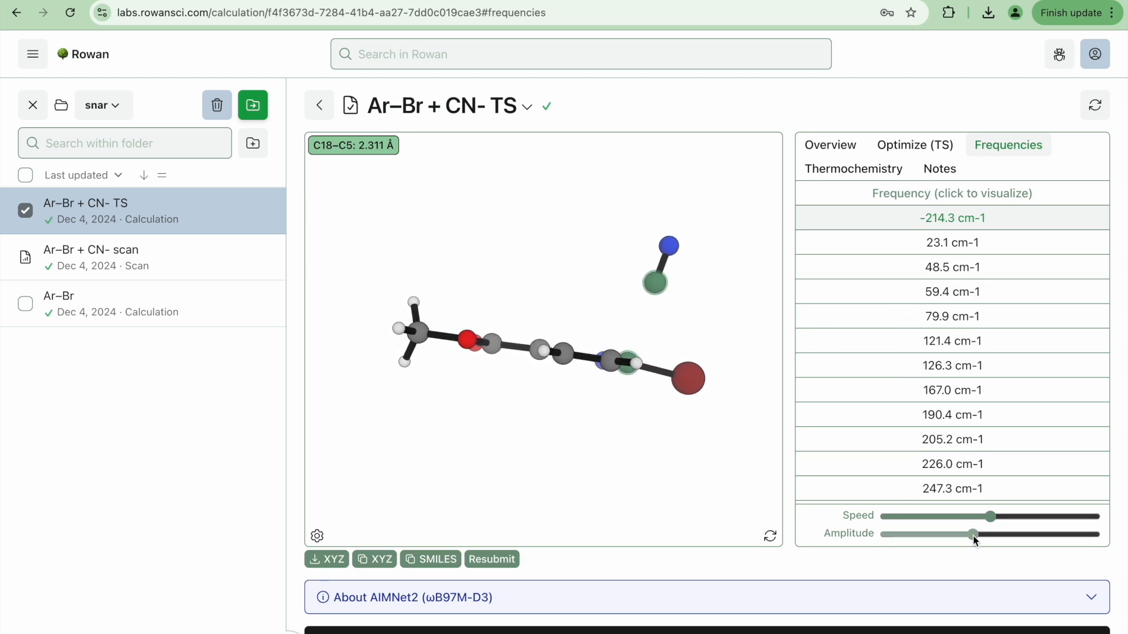
drag(709, 457, 691, 508)
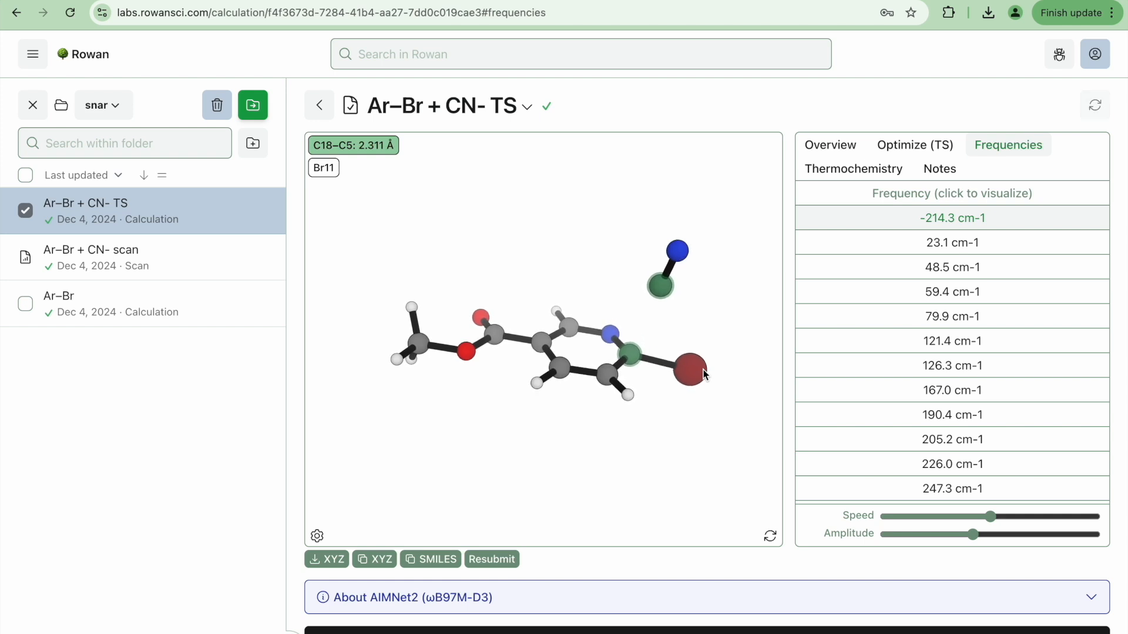
drag(645, 452, 684, 445)
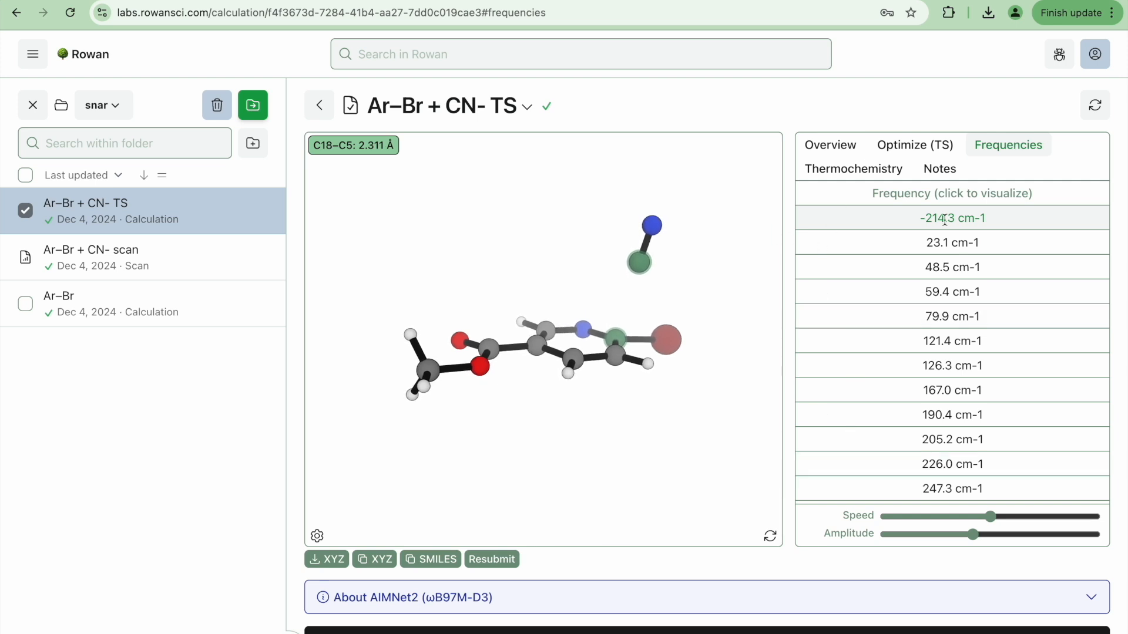
Step: Check the transition-state calculation's overview details and look over its structure and the related calculations in the folder
click(838, 151)
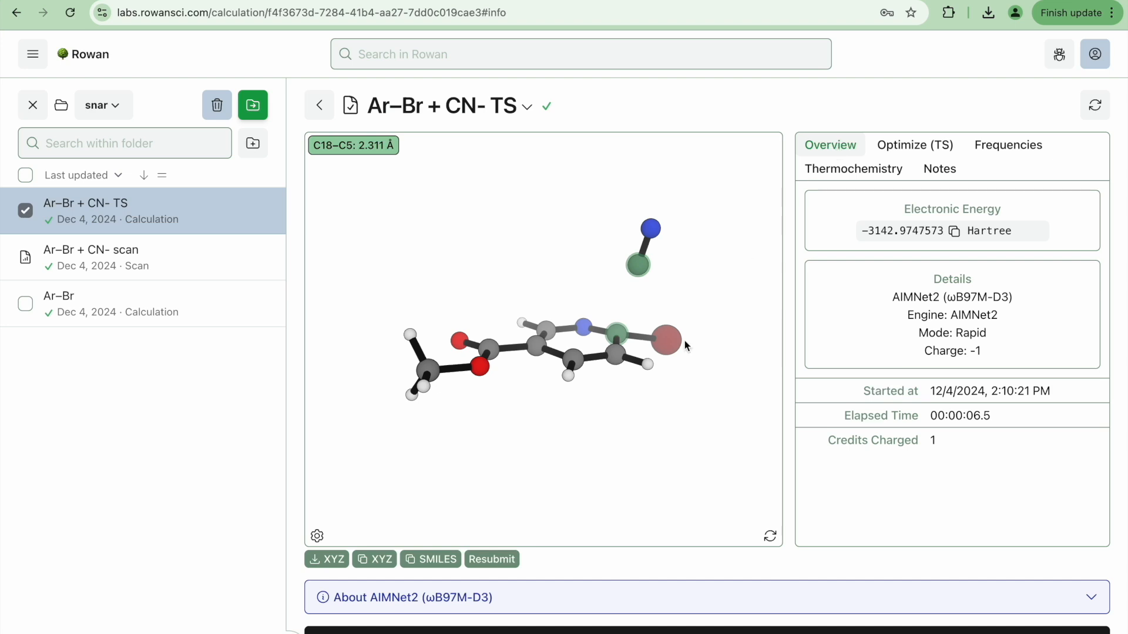
drag(602, 401, 570, 399)
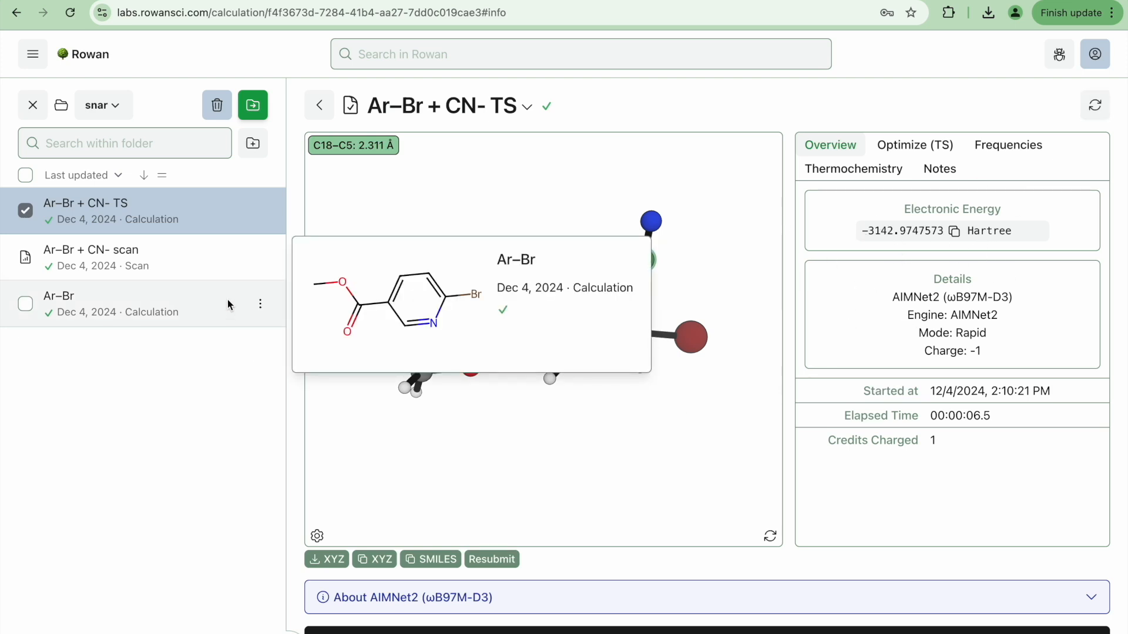
mouse_move(207, 252)
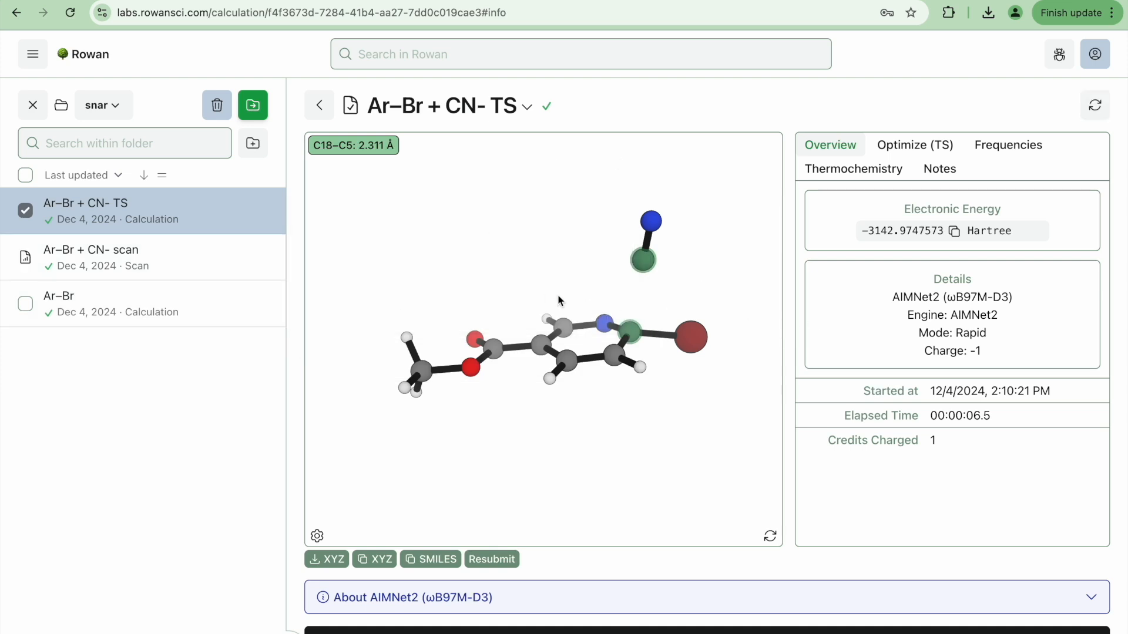
mouse_move(198, 313)
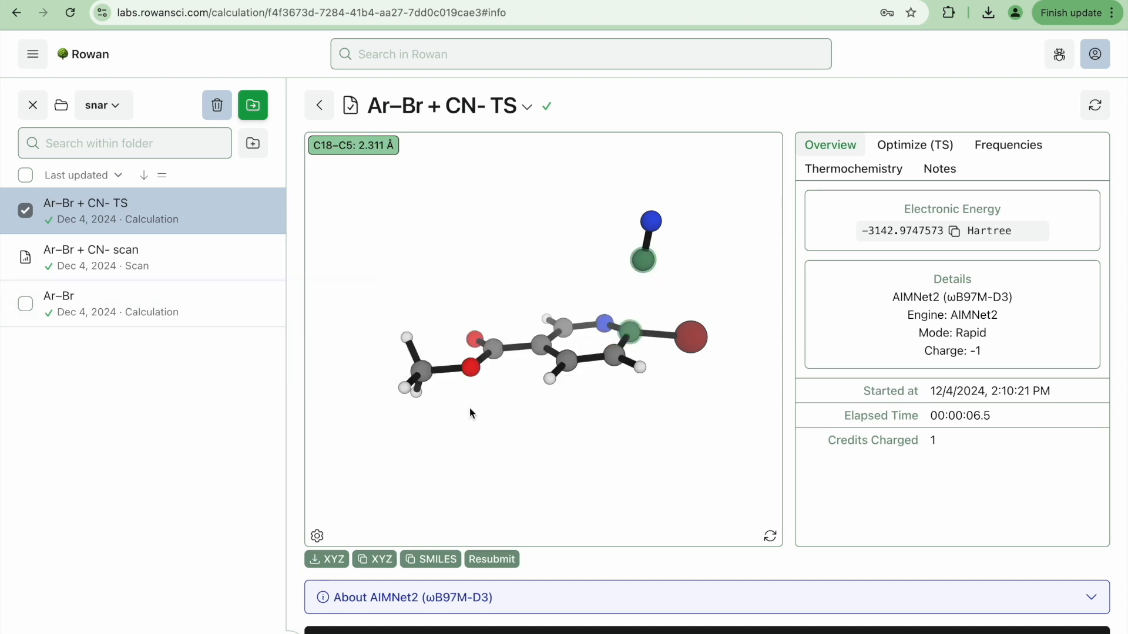